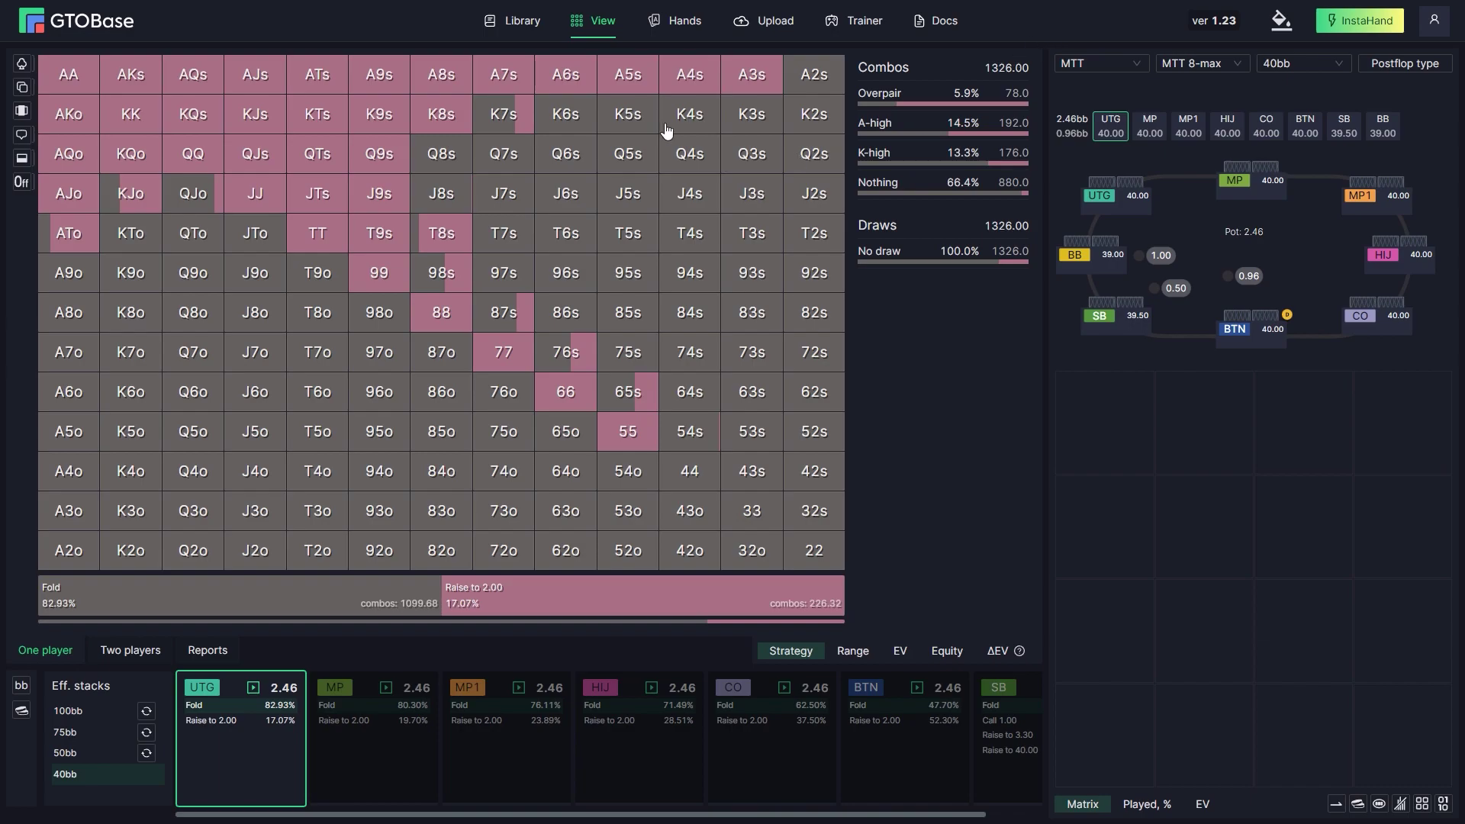
Show T9s's four suit combos, each raising to 2.00 at 100% in UTG's opening range.
{"action": "left_click", "coordinate": [379, 240]}
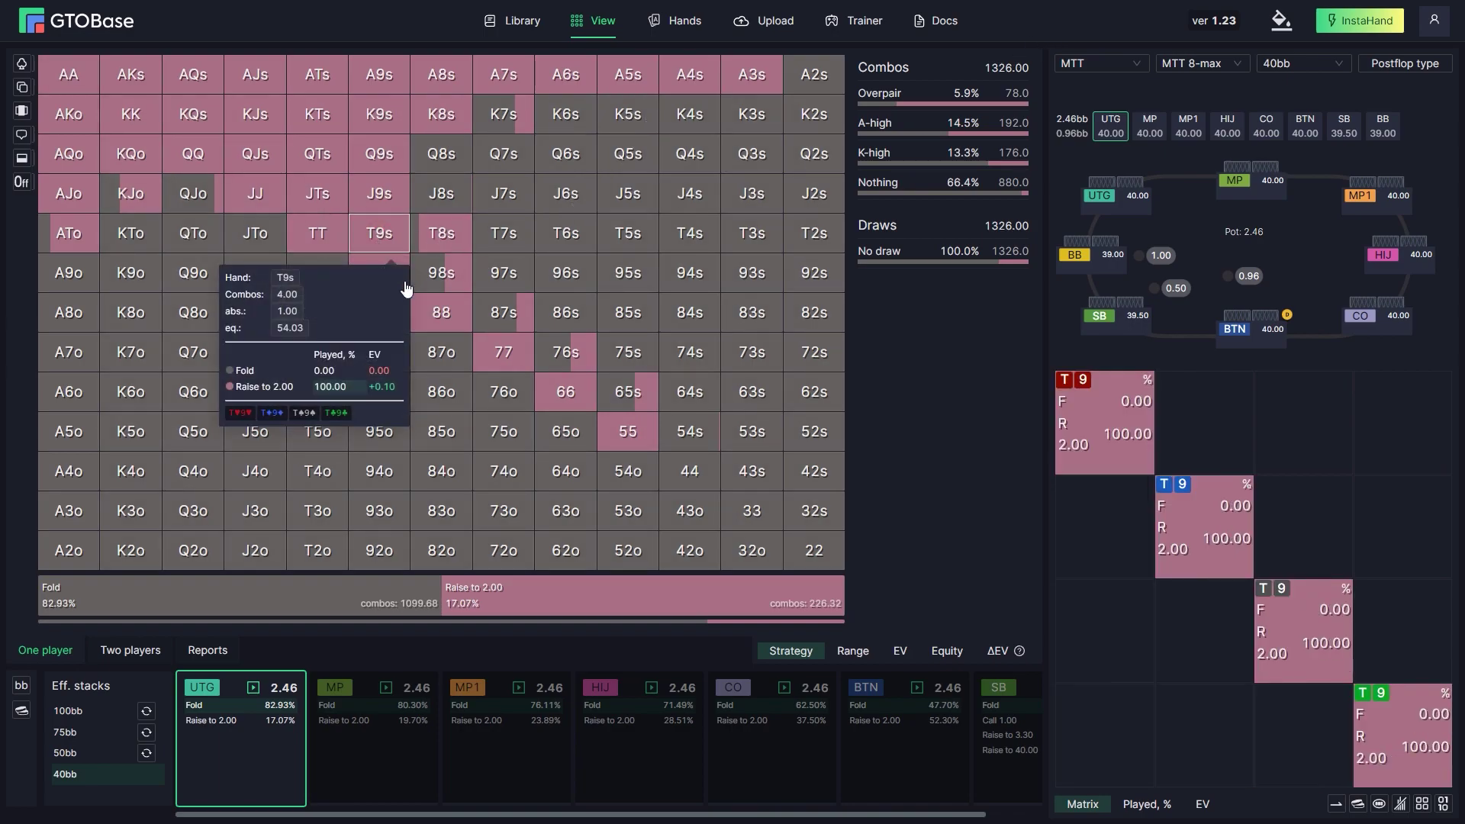
Light up only UTG's raise-to-2.00 hands, then bring up the Theme Settings panel.
{"action": "left_click", "coordinate": [519, 604]}
{"action": "mouse_move", "coordinate": [1057, 414]}
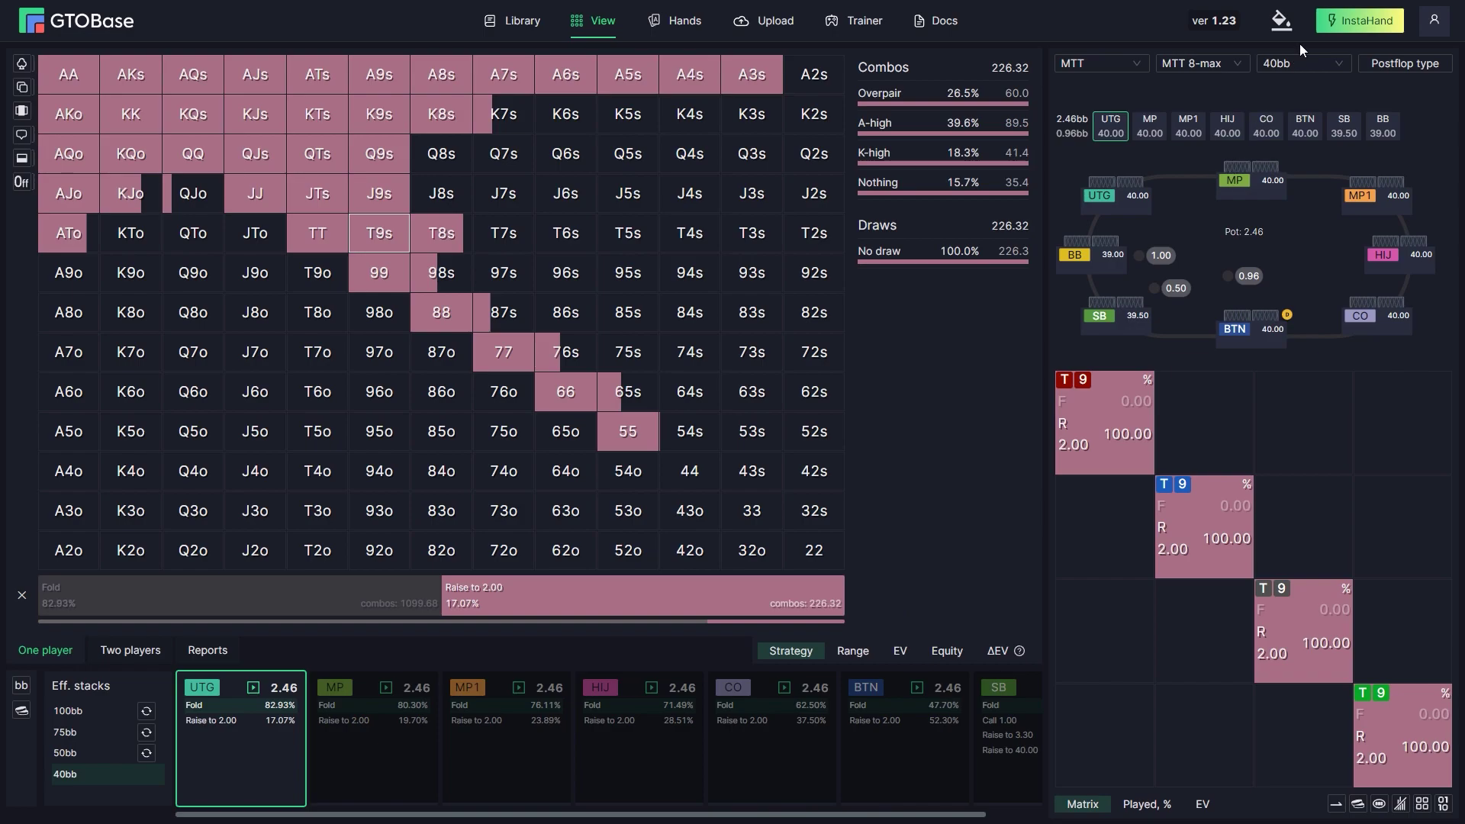
{"action": "left_click", "coordinate": [1283, 23]}
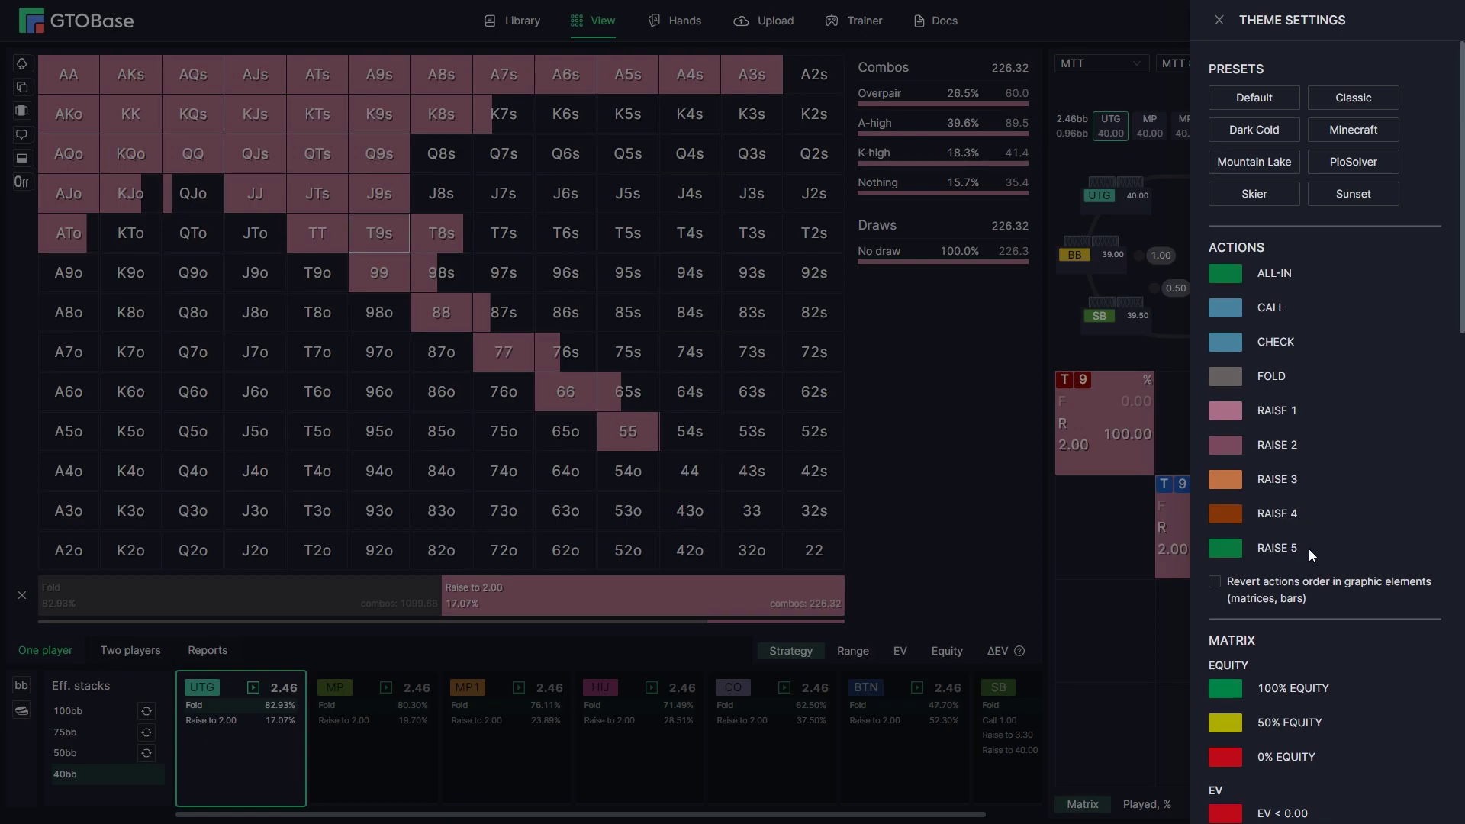
{"action": "scroll", "coordinate": [1306, 566], "scroll_direction": "down", "scroll_amount": 5}
{"action": "scroll", "coordinate": [1305, 566], "scroll_direction": "down", "scroll_amount": 3}
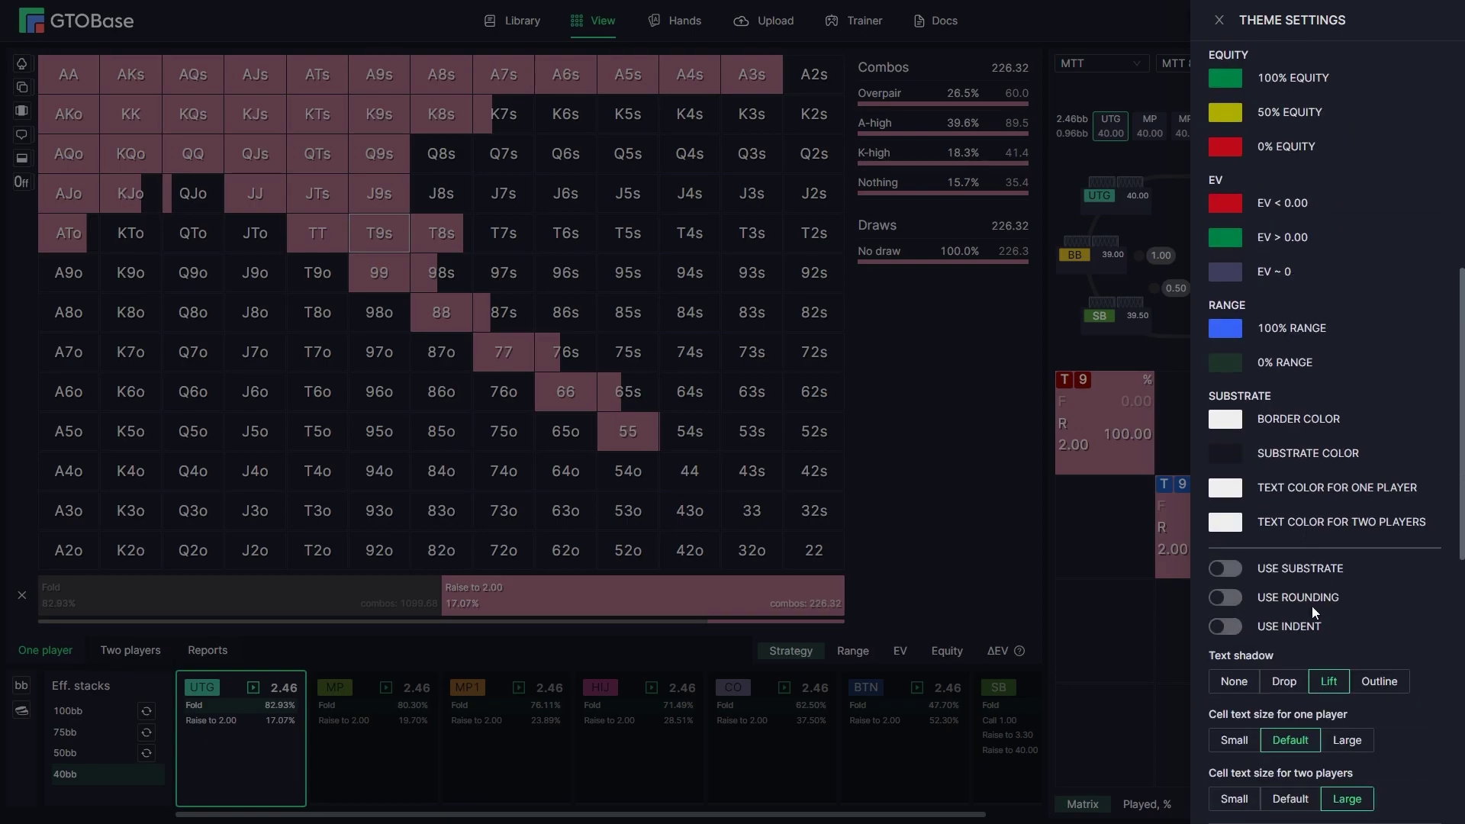
{"action": "left_click", "coordinate": [1240, 681]}
{"action": "left_click", "coordinate": [1281, 689]}
{"action": "left_click", "coordinate": [1328, 689]}
{"action": "left_click", "coordinate": [1386, 689]}
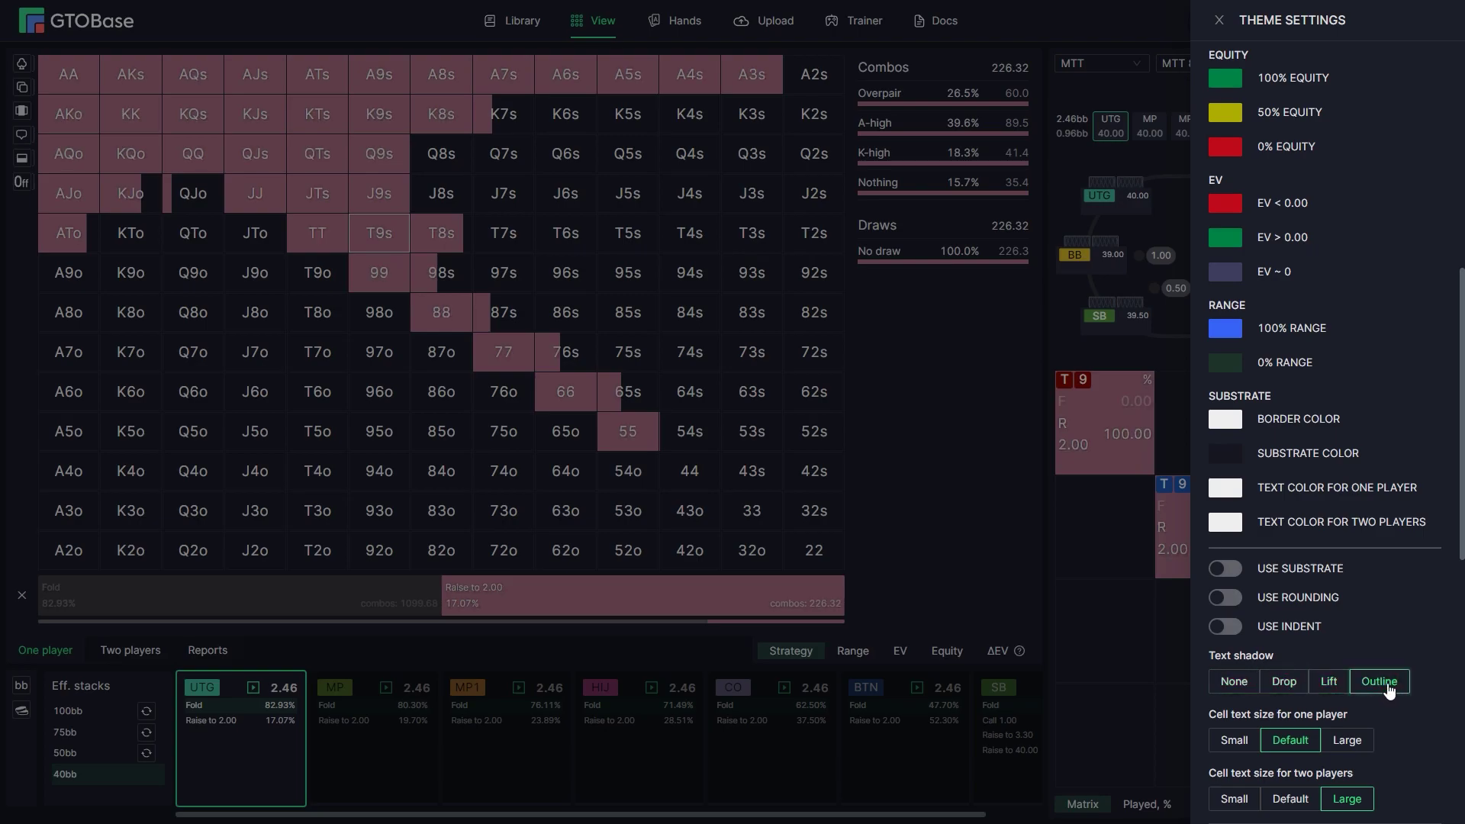
{"action": "left_click", "coordinate": [1327, 691]}
{"action": "left_click", "coordinate": [1097, 661]}
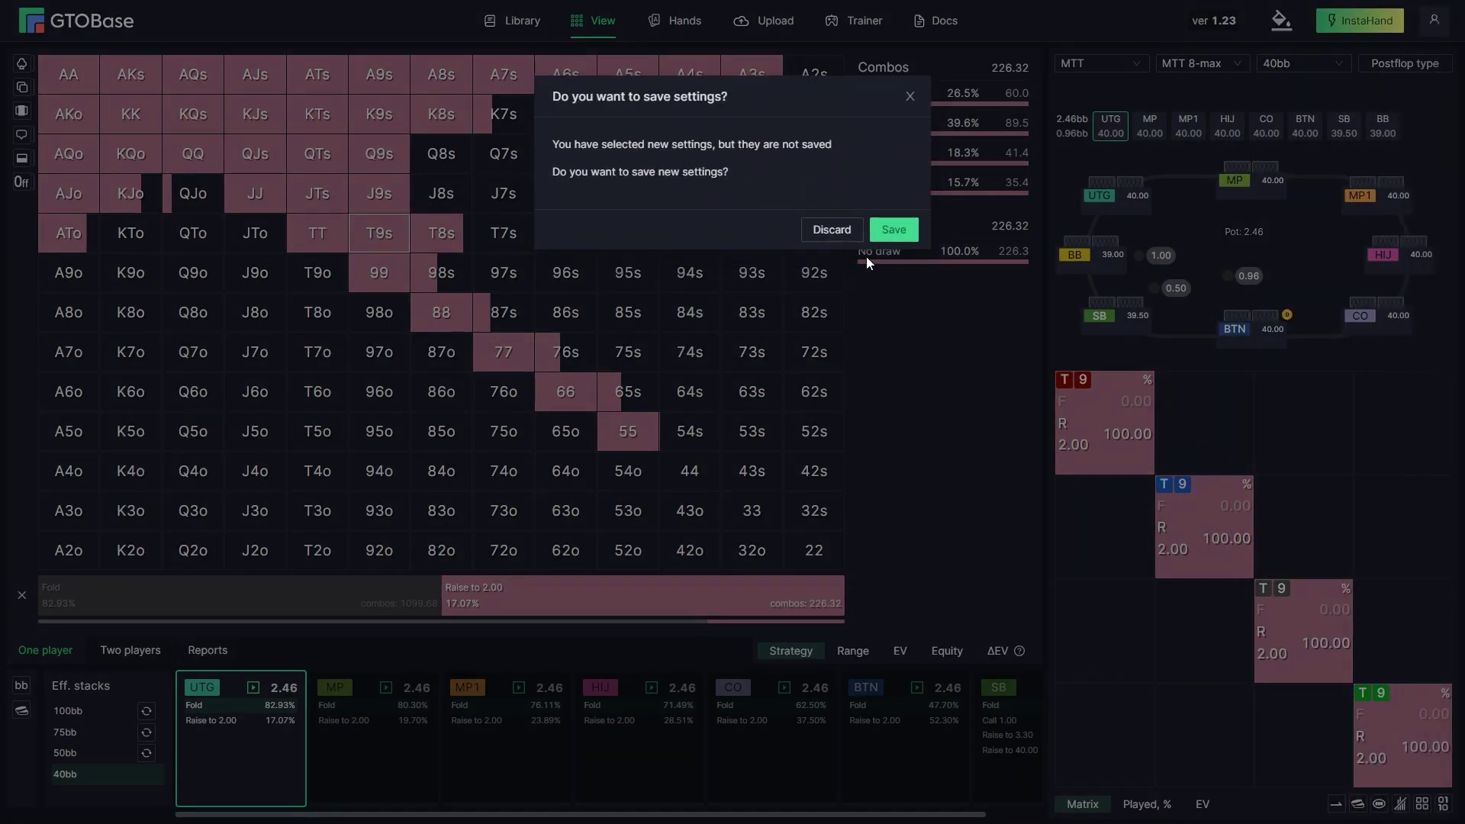
{"action": "left_click", "coordinate": [886, 239]}
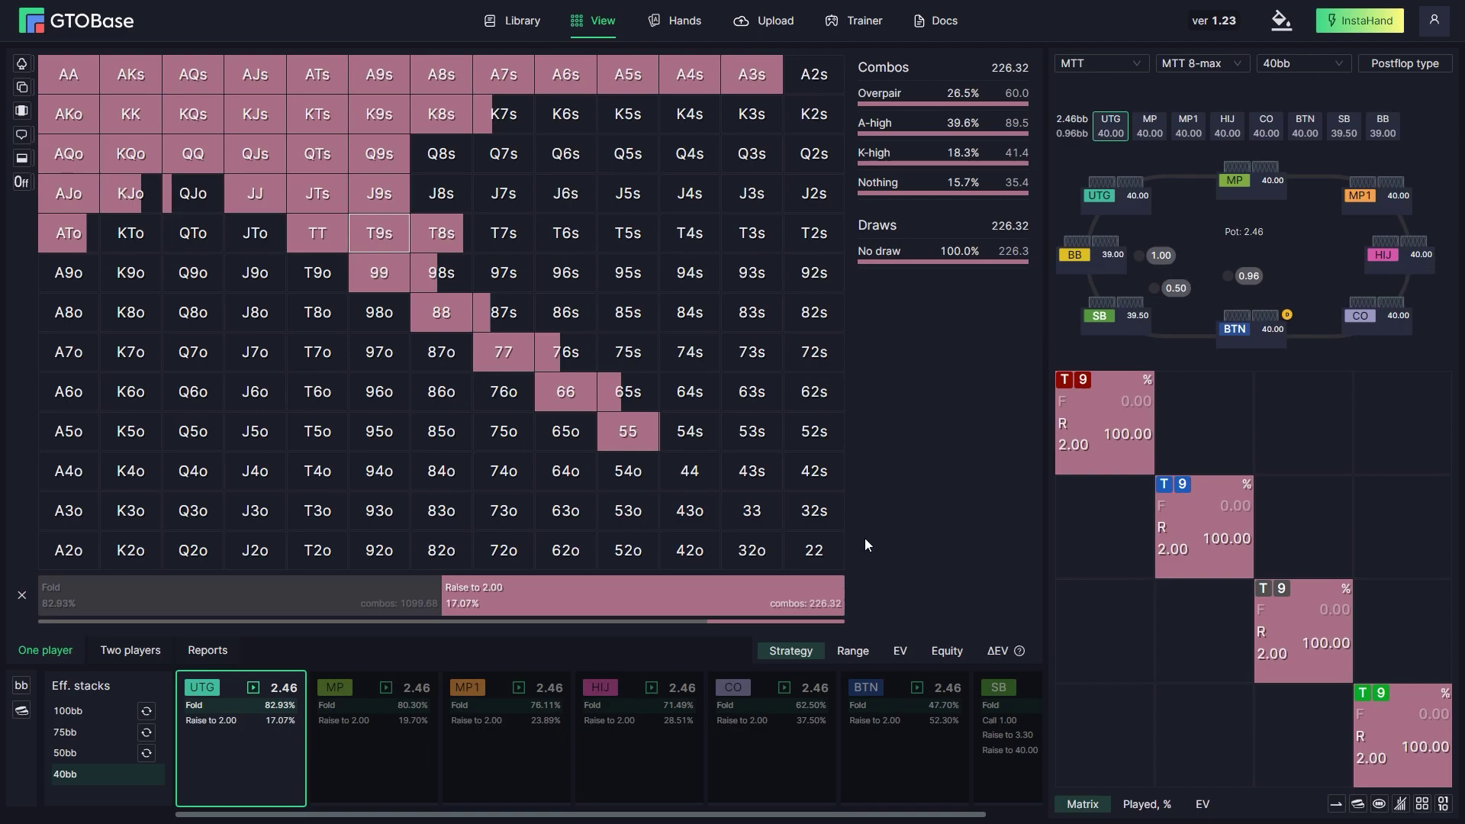
Open the MTT spot library, group lines by raiser/caller, and load the MP raise vs MP1 call spot.
{"action": "left_click", "coordinate": [593, 21]}
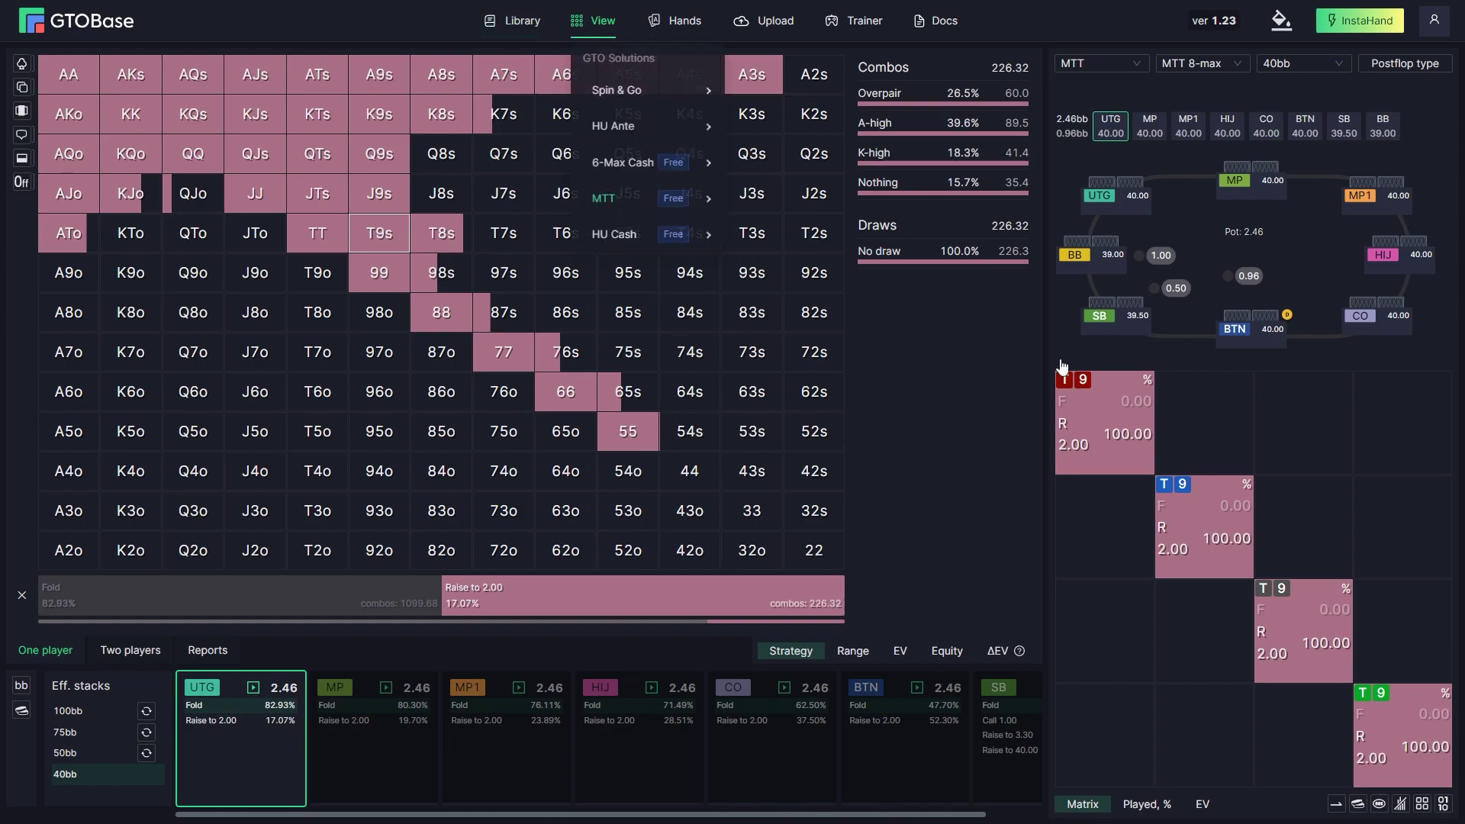
{"action": "left_click", "coordinate": [1417, 64]}
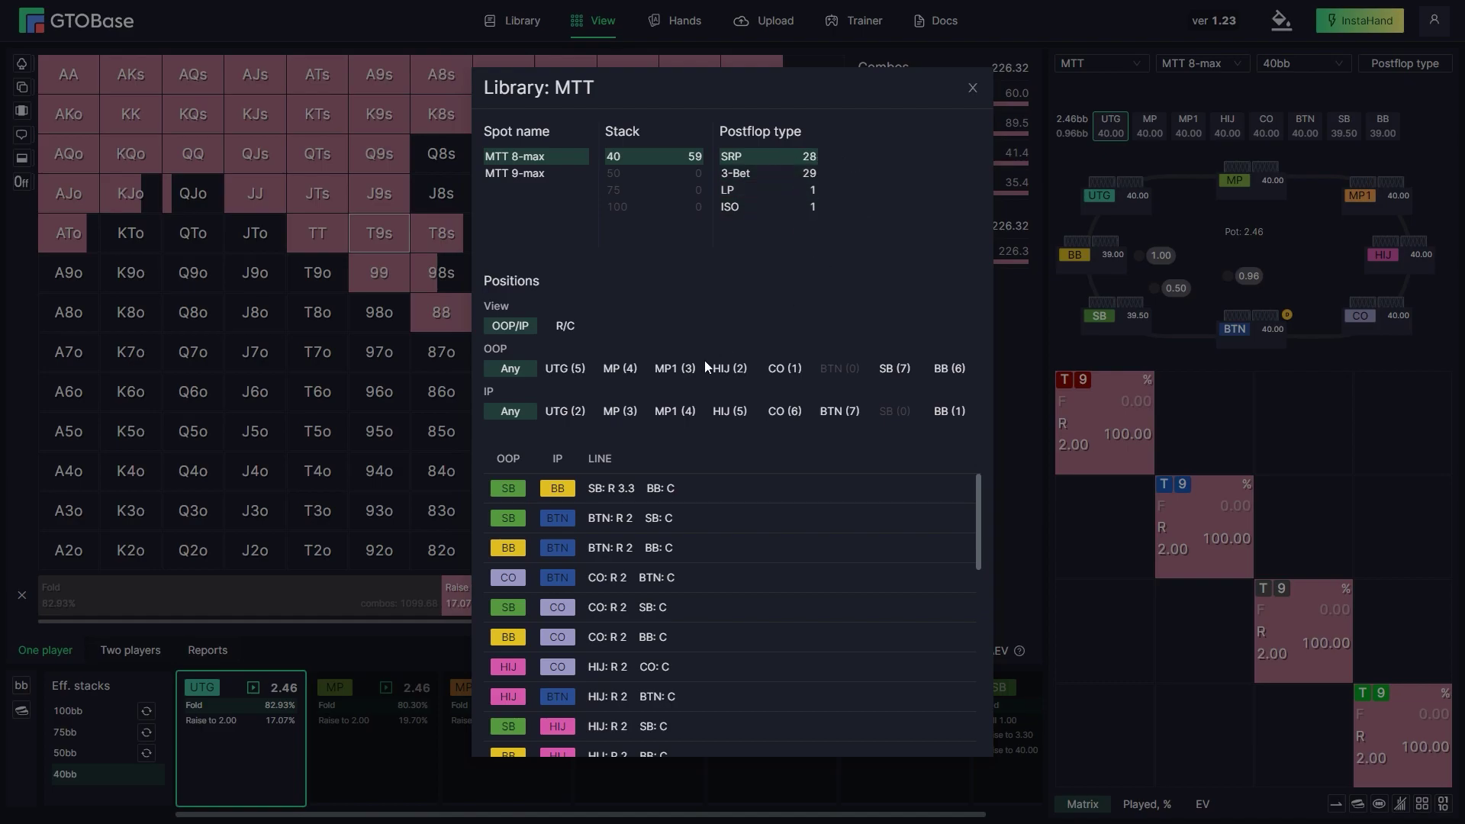
{"action": "left_click", "coordinate": [564, 326]}
{"action": "scroll", "coordinate": [622, 664], "scroll_direction": "down", "scroll_amount": 4}
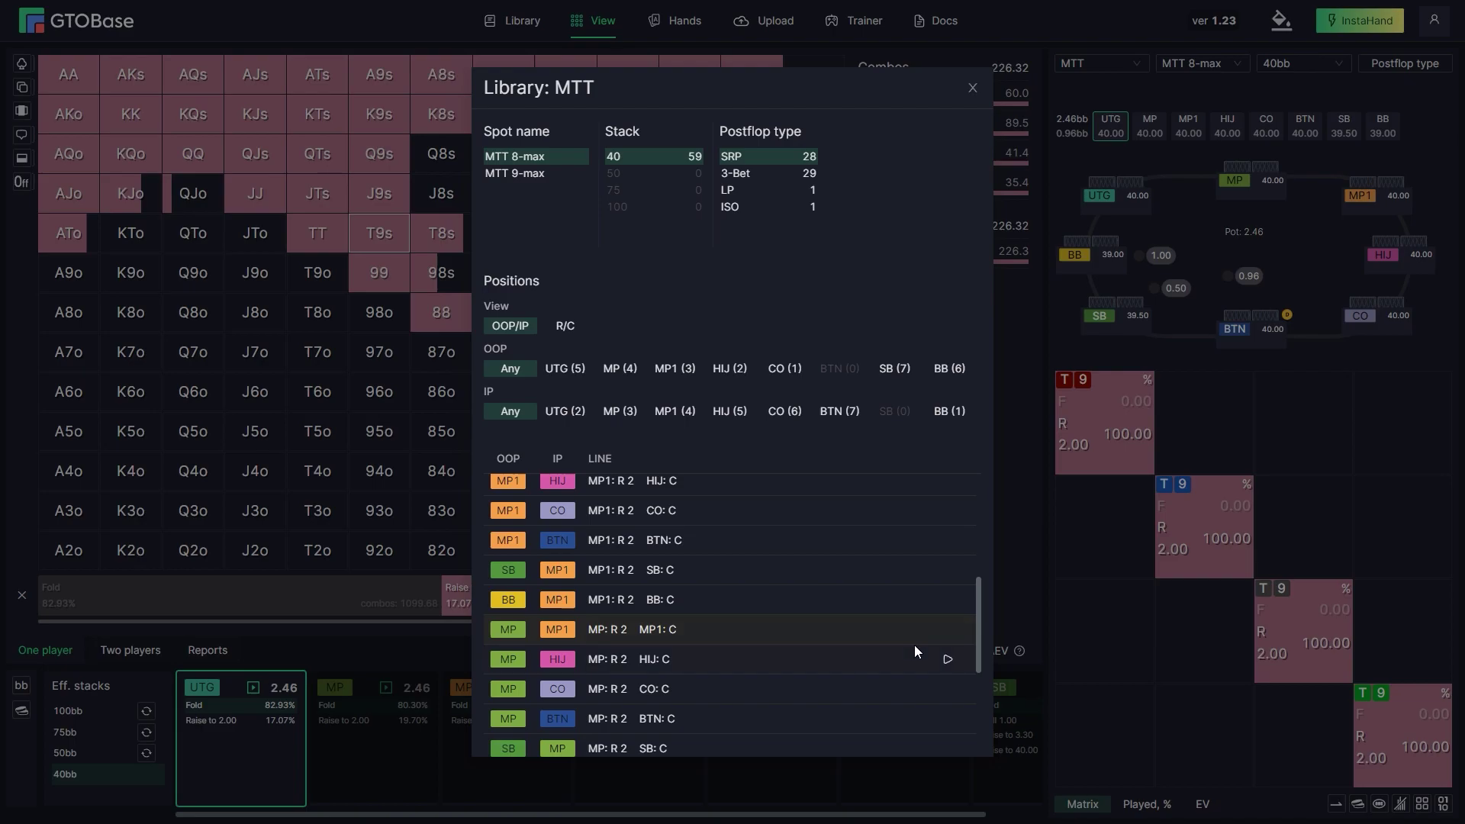
{"action": "left_click", "coordinate": [947, 632]}
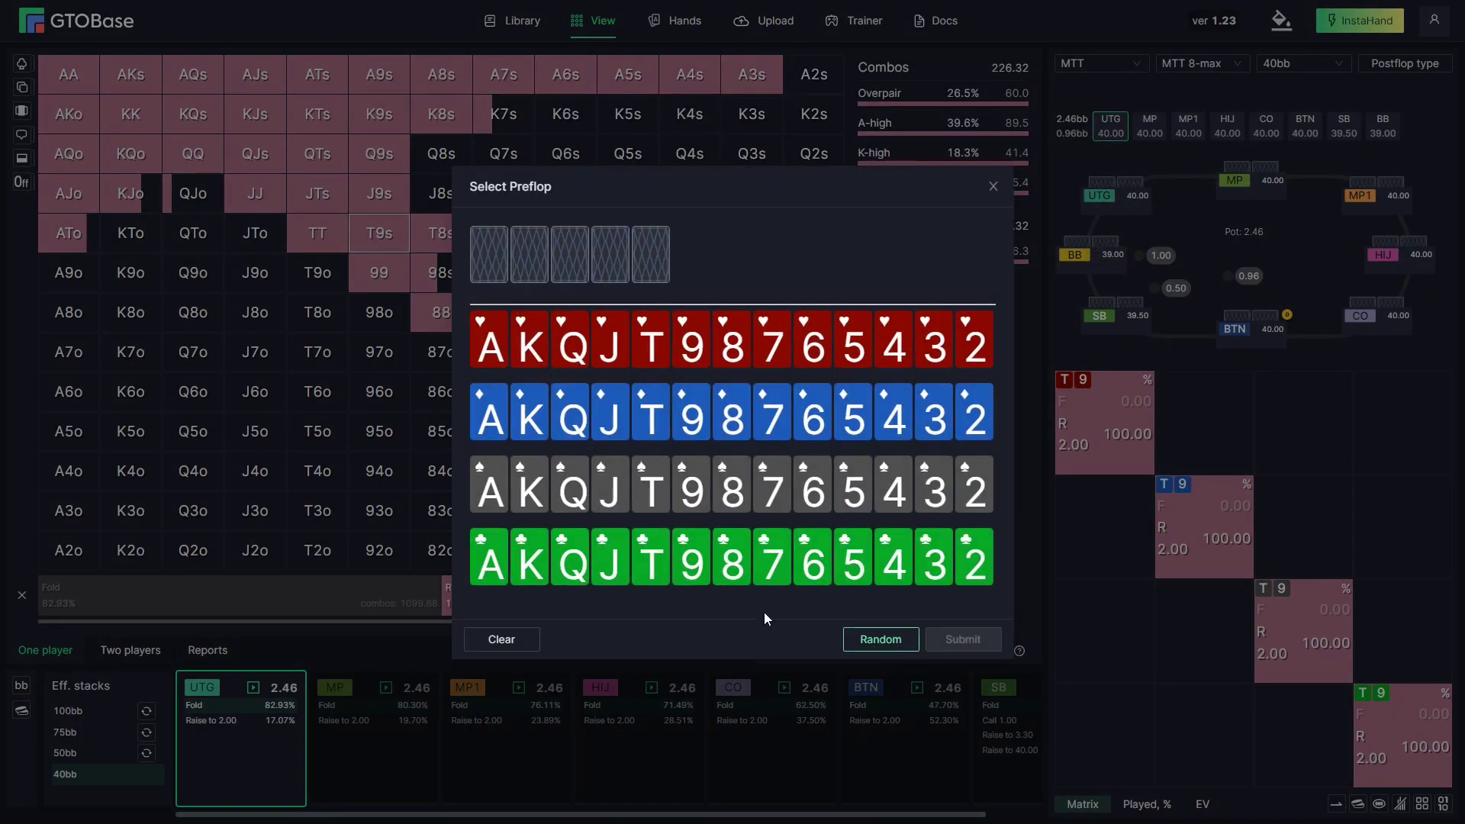
Pick the T♠ 9♦ 8♥ flop and submit it for the MP vs MP1 spot.
{"action": "left_click", "coordinate": [651, 484]}
{"action": "left_click", "coordinate": [692, 412]}
{"action": "left_click", "coordinate": [732, 347]}
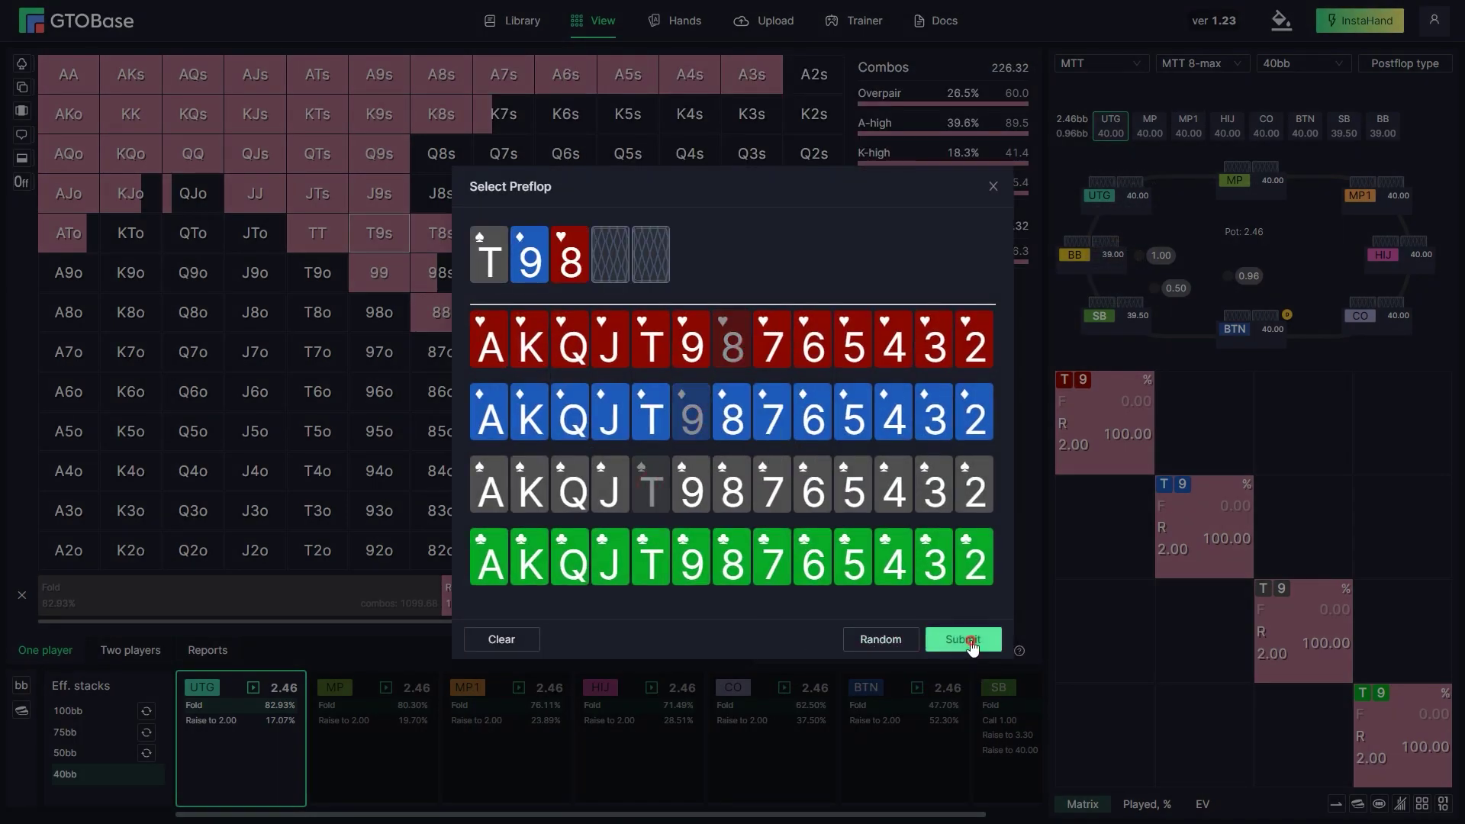
{"action": "left_click", "coordinate": [962, 640]}
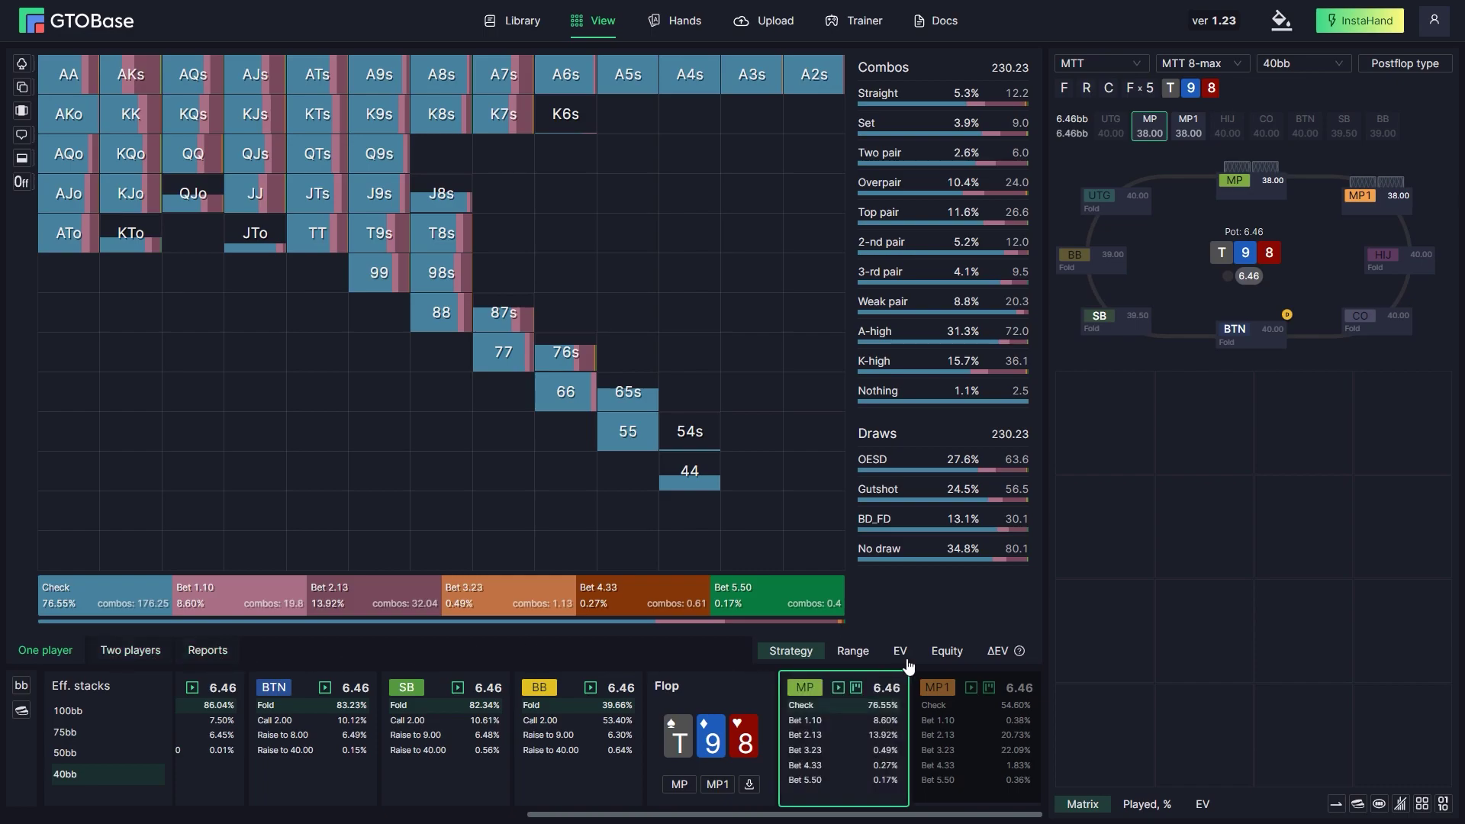
Show MP's equity matrix on the T98 flop and inspect the KTo combos.
{"action": "left_click", "coordinate": [950, 652]}
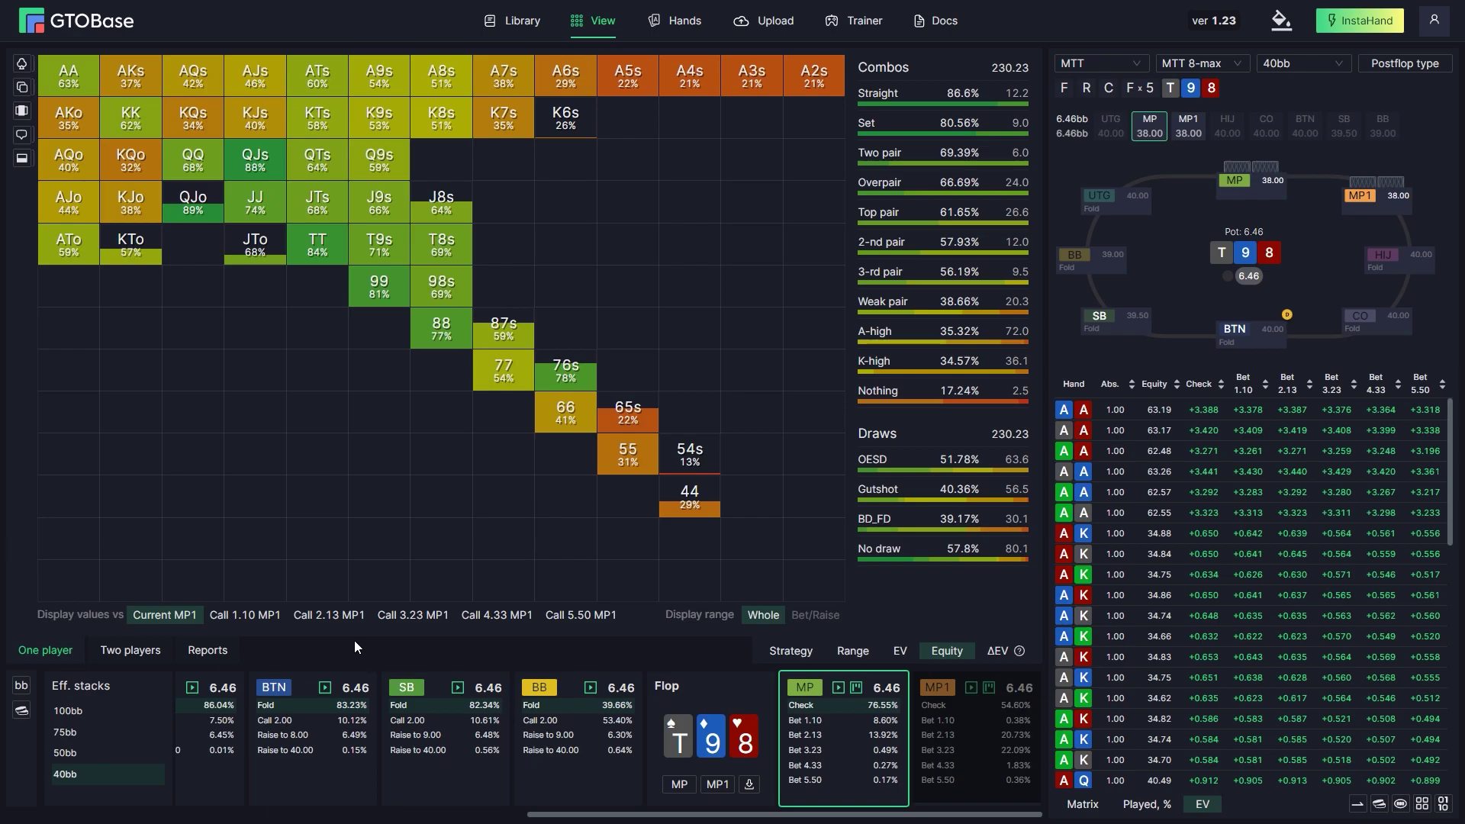
{"action": "left_click", "coordinate": [143, 250]}
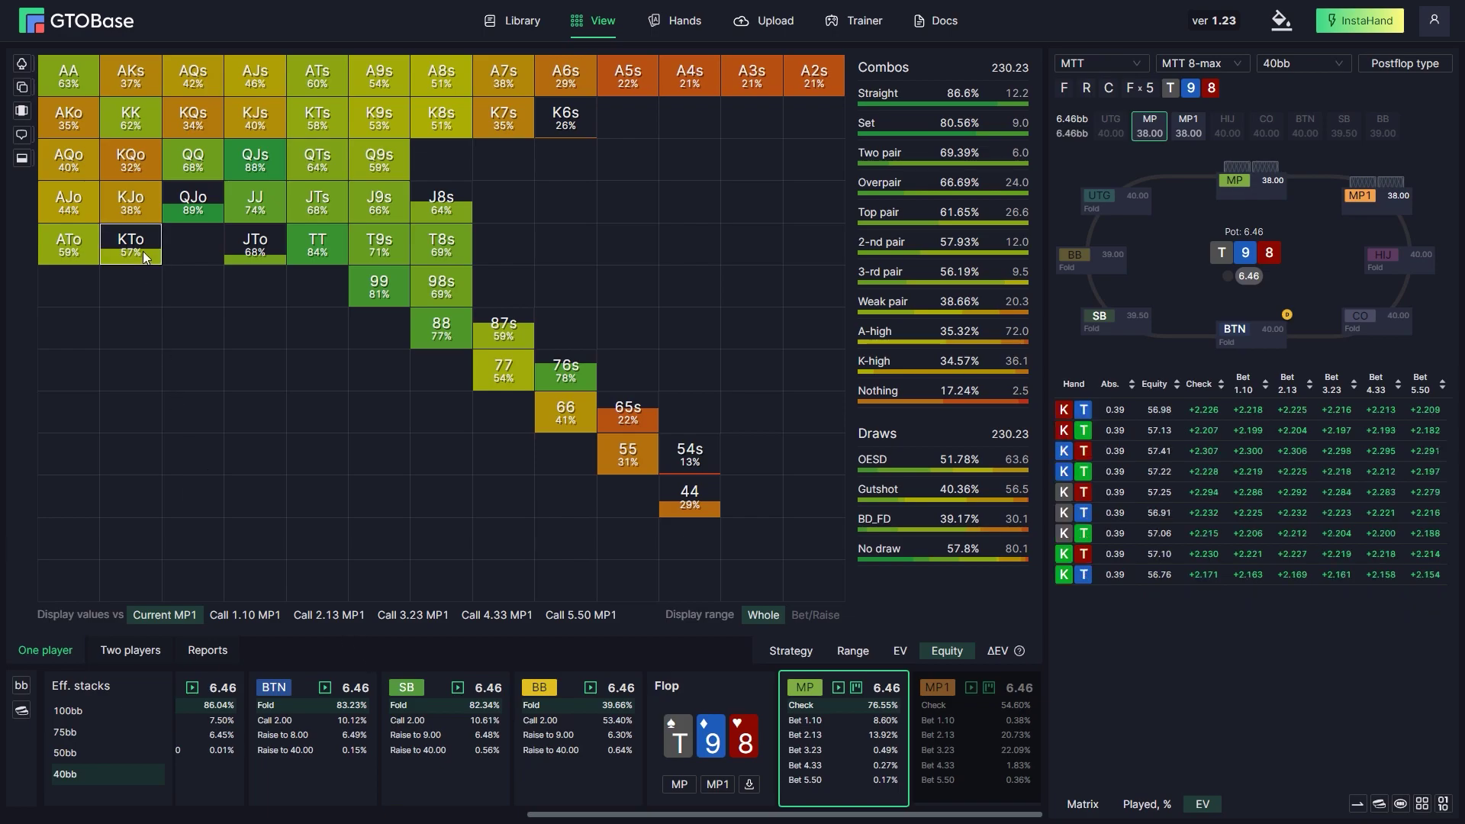
{"action": "left_click", "coordinate": [235, 458]}
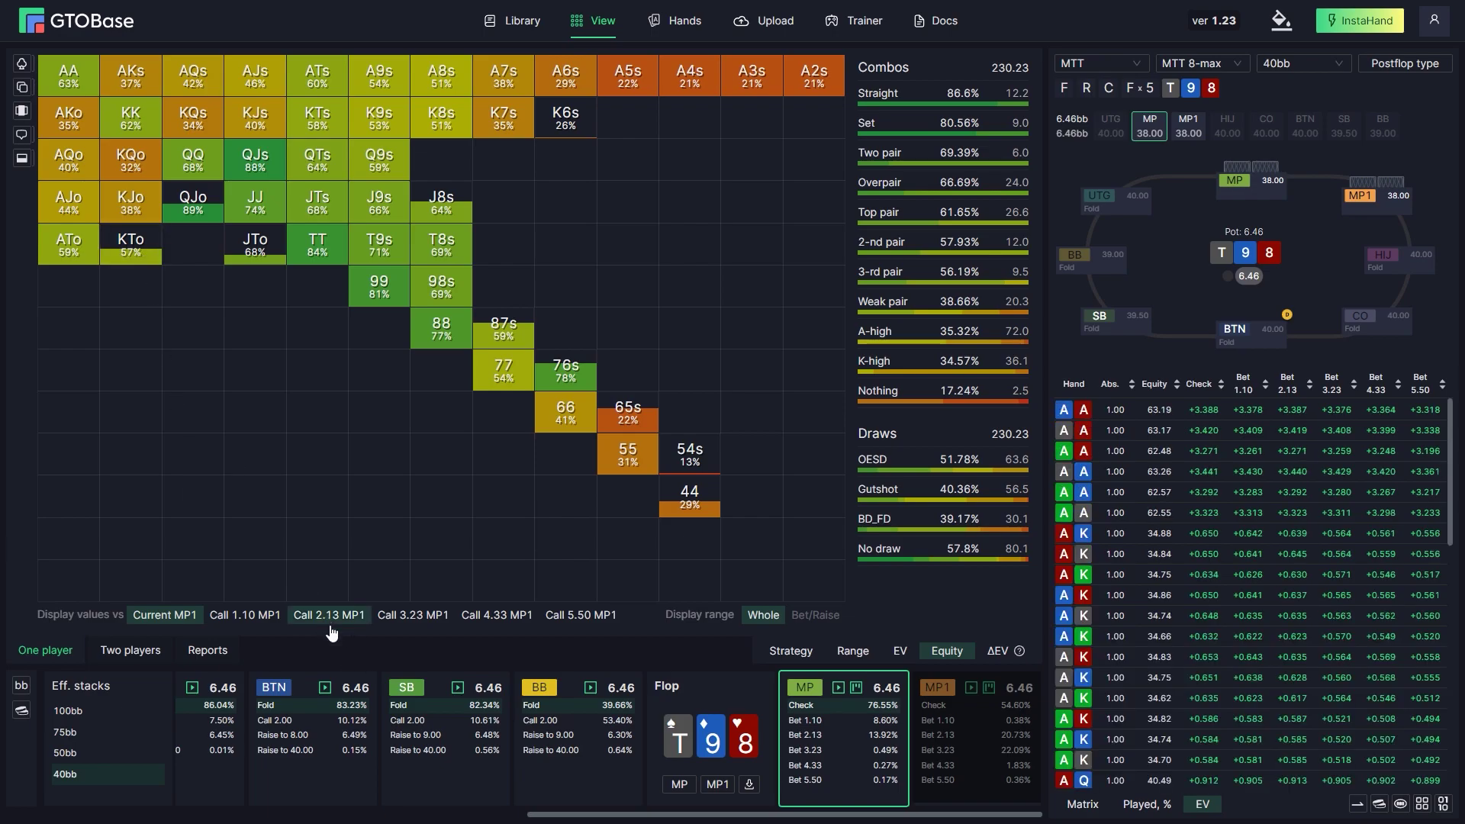
Compare MP's equity against MP1 calling 2.13, 3.23 and 4.33, checking the KJo combos.
{"action": "left_click", "coordinate": [340, 629]}
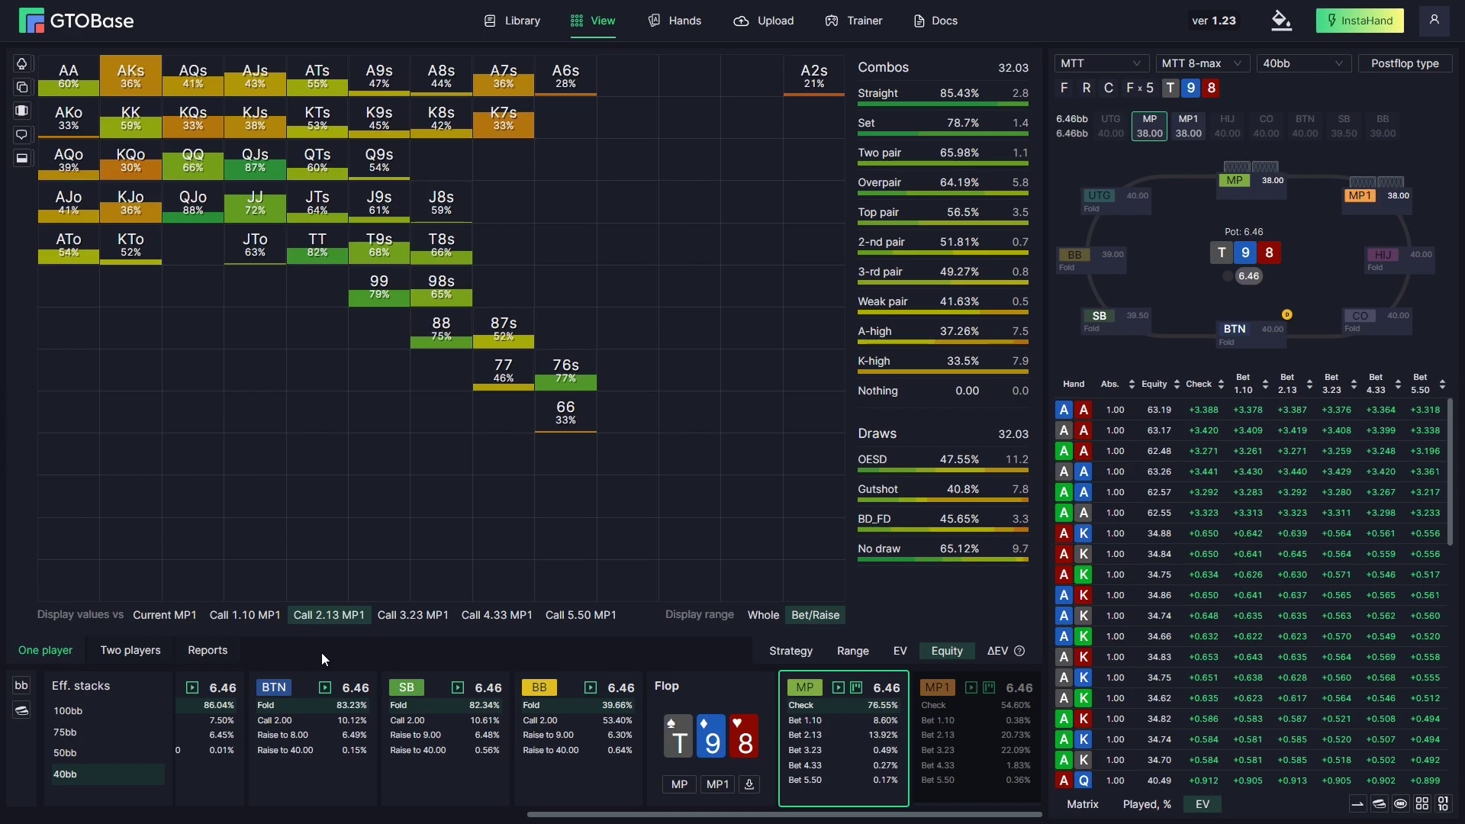
{"action": "left_click", "coordinate": [412, 615]}
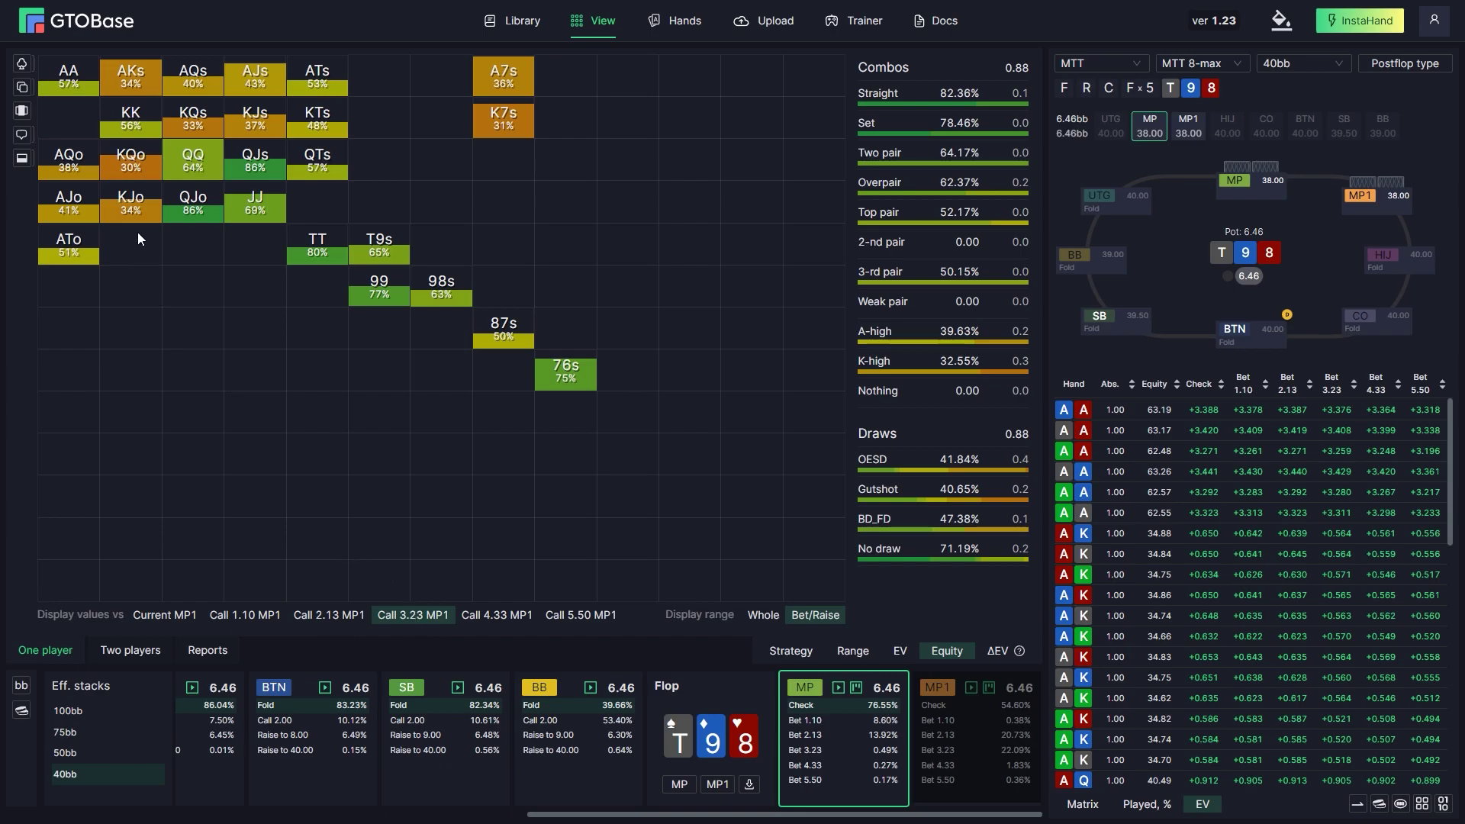
{"action": "left_click", "coordinate": [497, 615]}
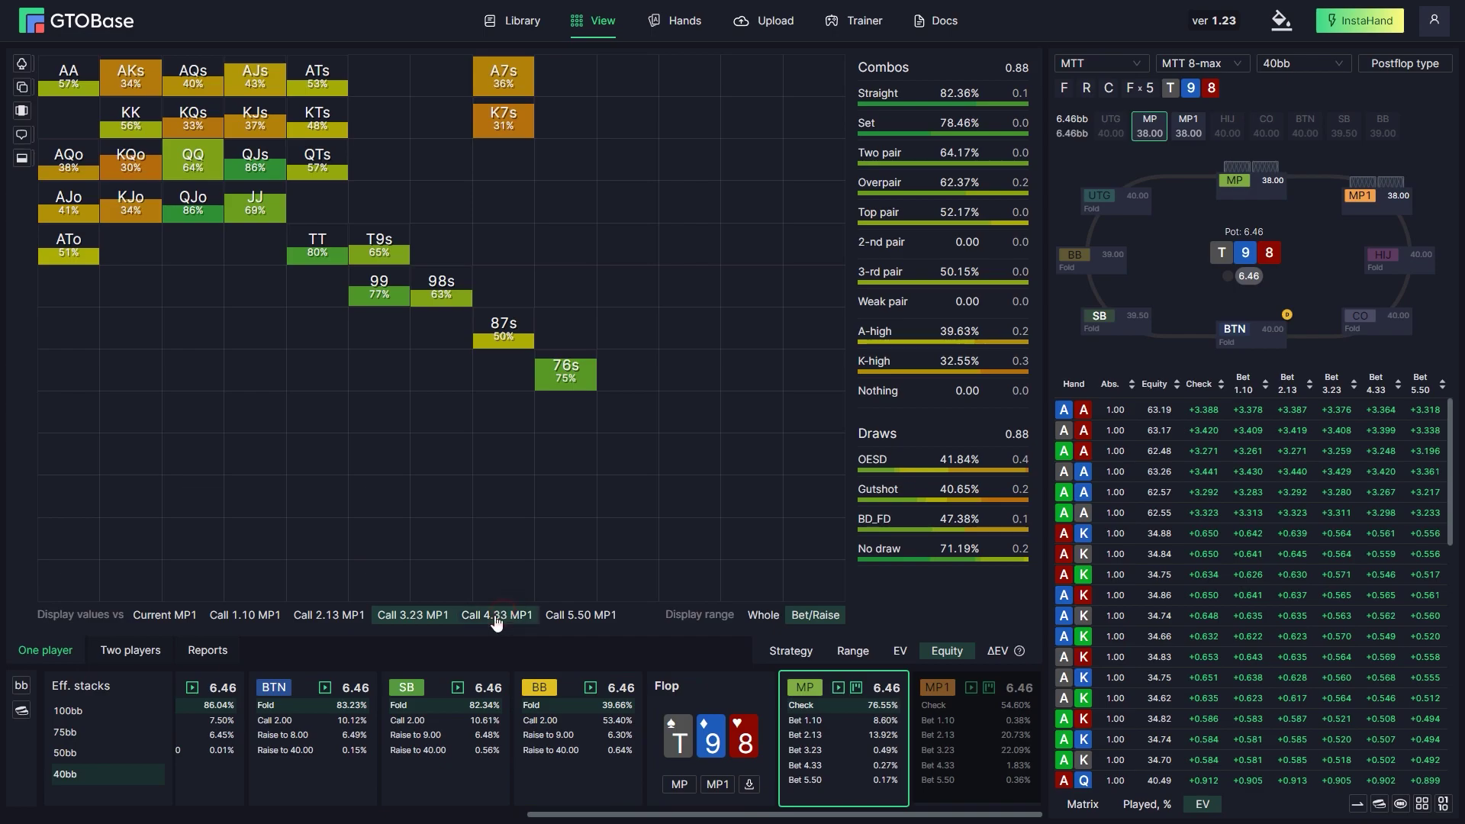
{"action": "left_click", "coordinate": [131, 210]}
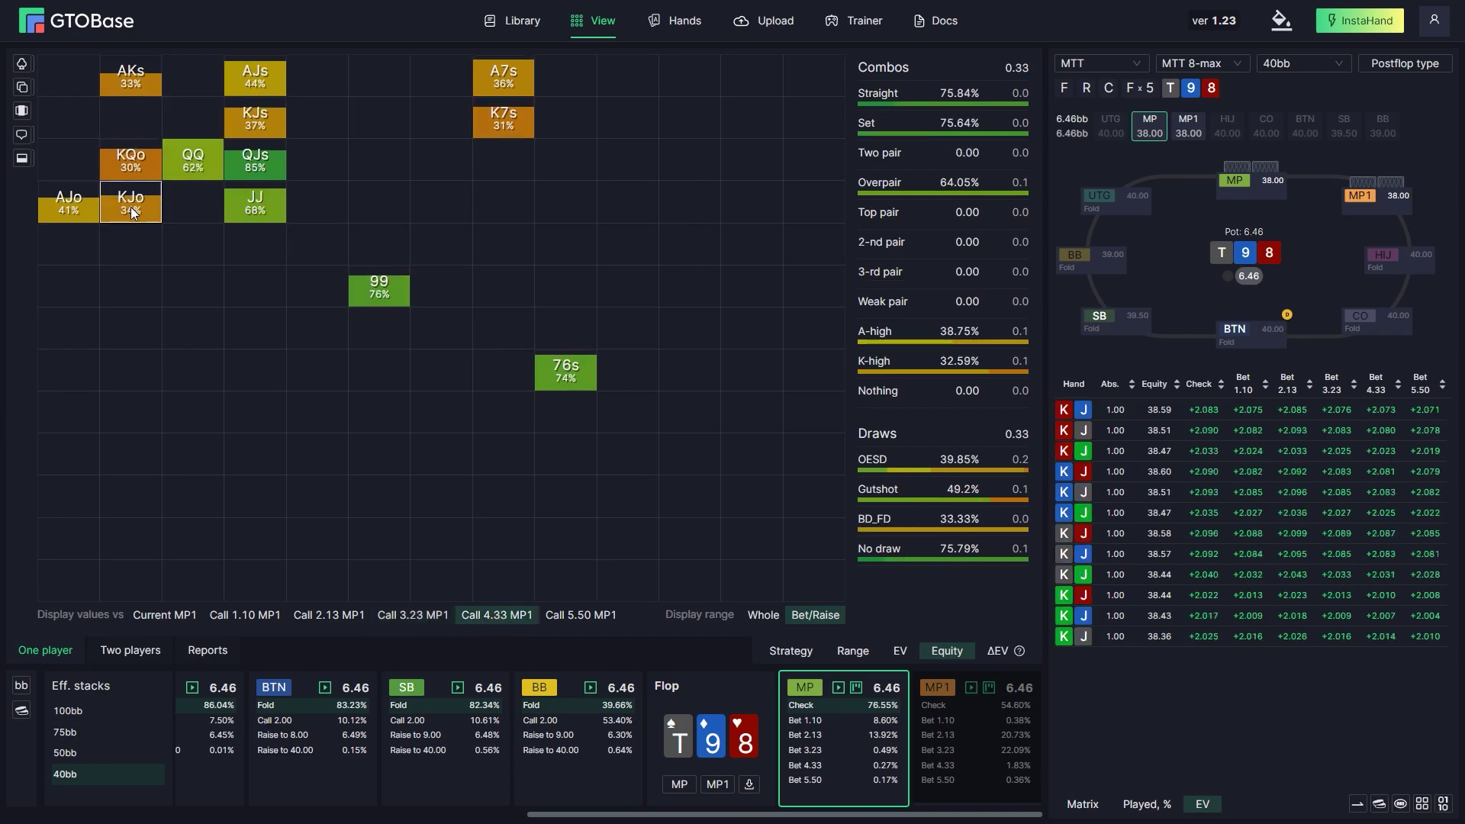
{"action": "left_click", "coordinate": [201, 366]}
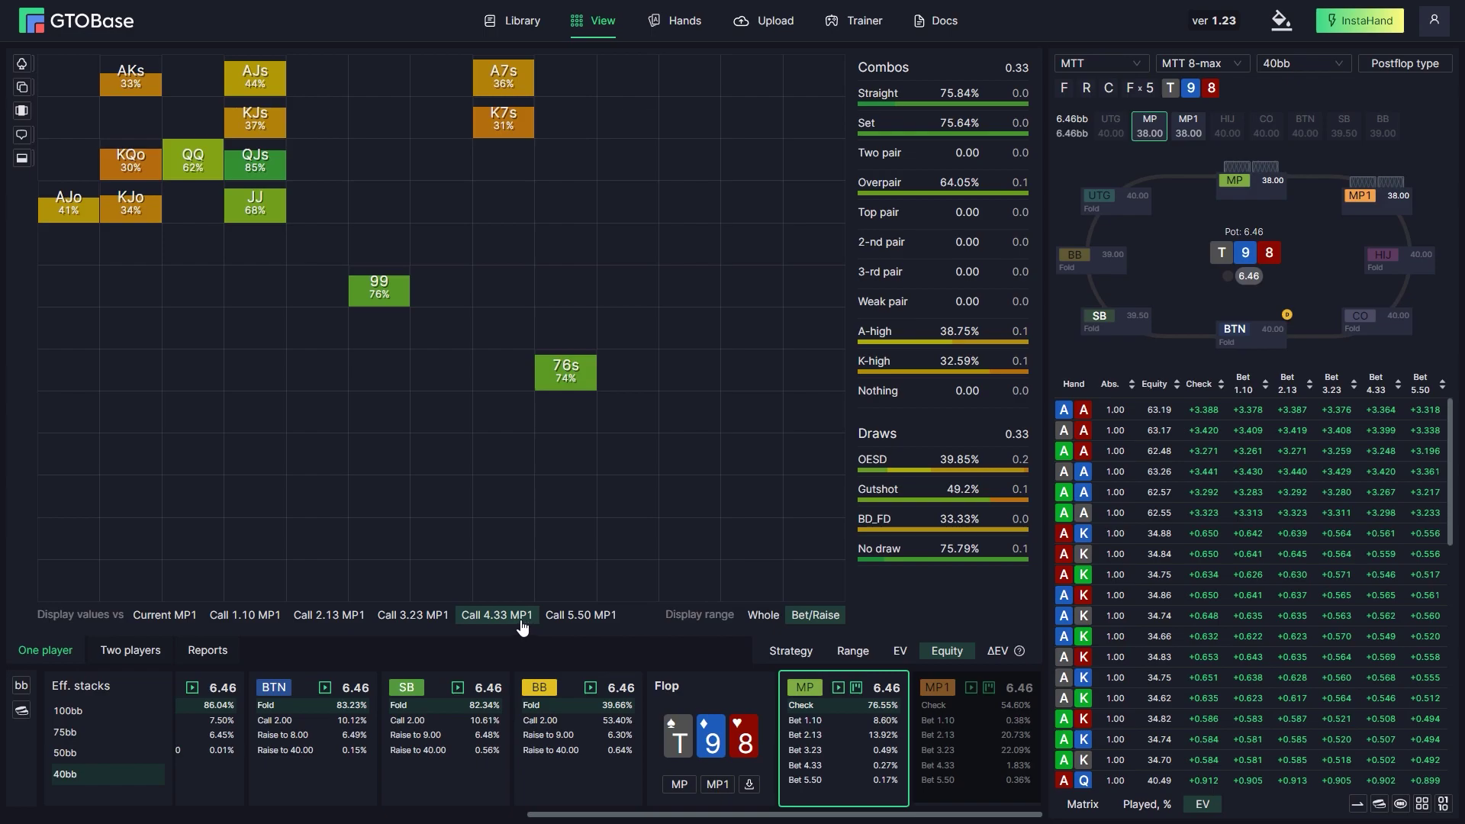
{"action": "left_click", "coordinate": [139, 195]}
{"action": "left_click", "coordinate": [159, 266]}
Switch back to MP1's current range and review KJo combo equities near 38%.
{"action": "left_click", "coordinate": [190, 620]}
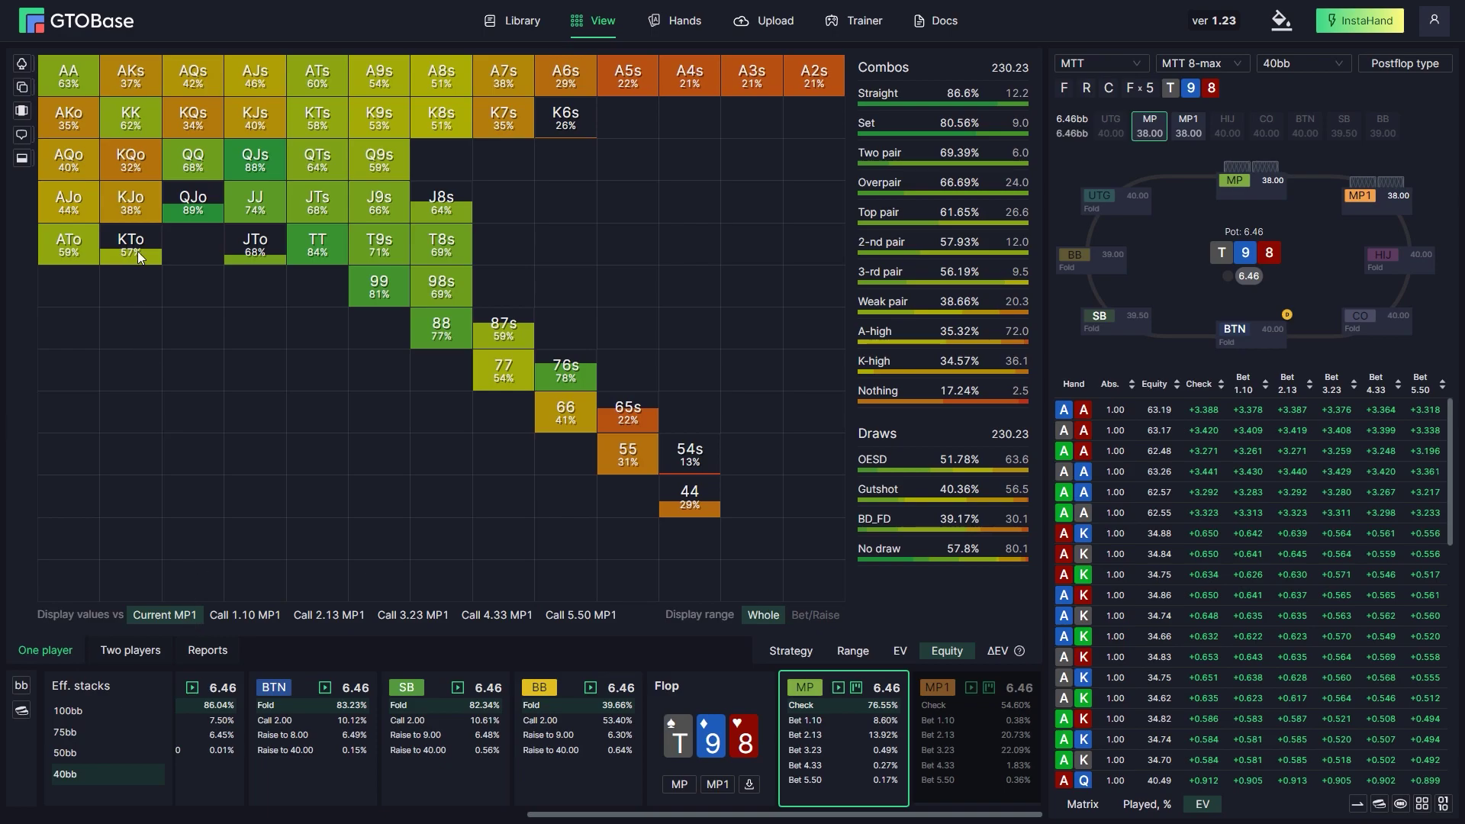
{"action": "left_click", "coordinate": [140, 204]}
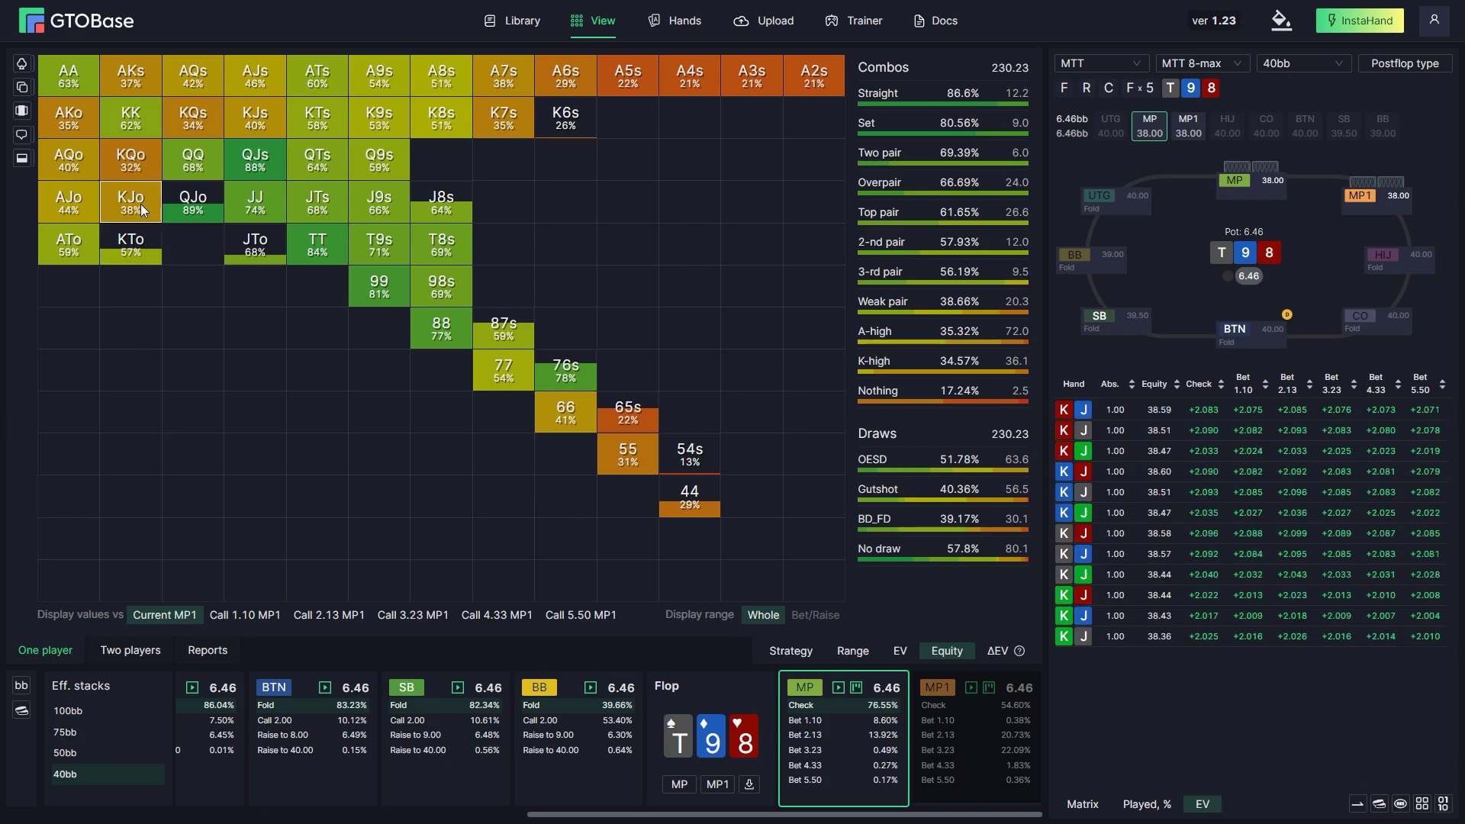
{"action": "left_click", "coordinate": [647, 344]}
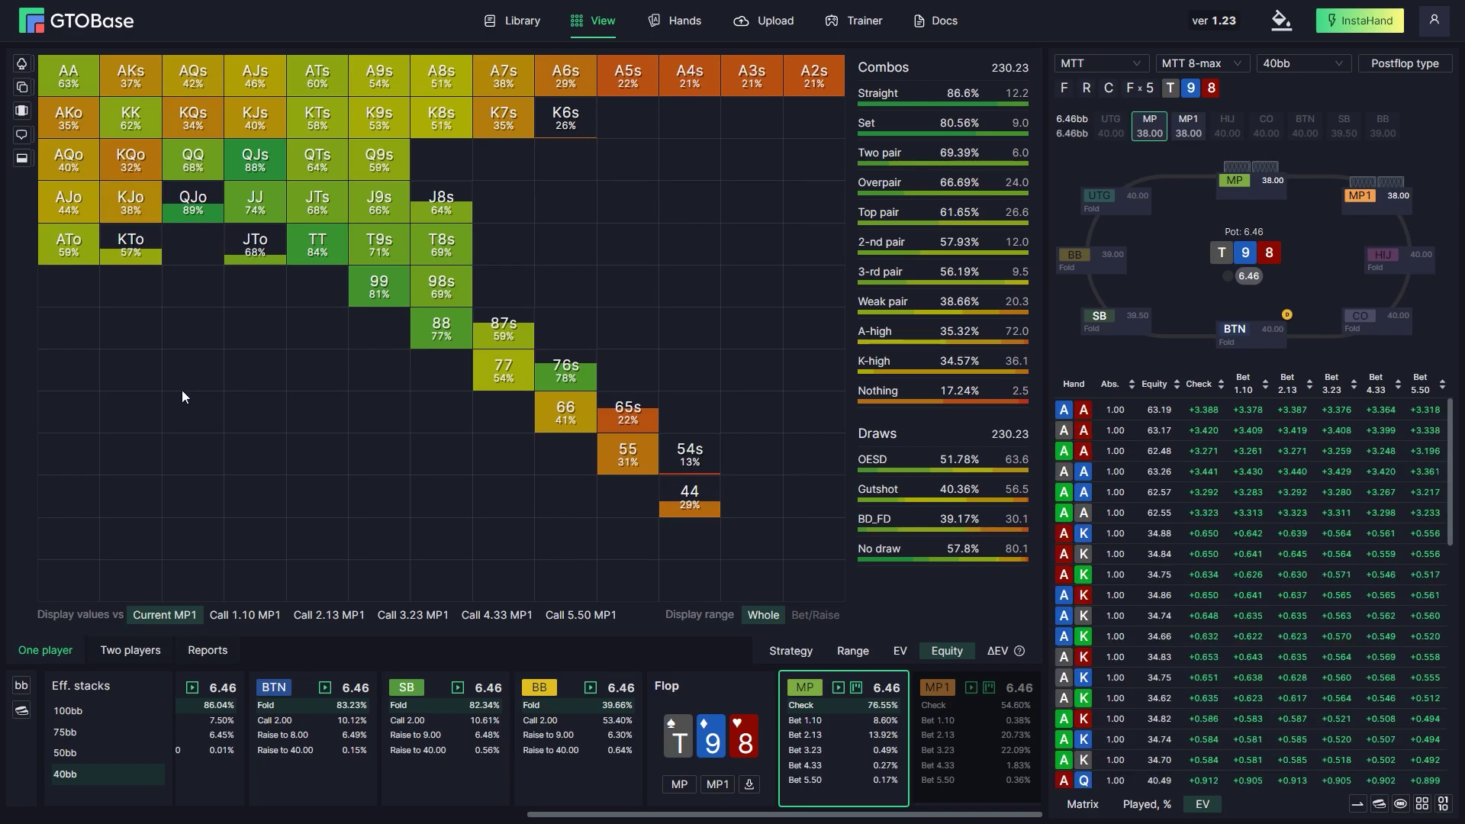
Compare MP and MP1 flop ranges side by side, coloured by equity: 49.19% vs 50.81%.
{"action": "left_click", "coordinate": [143, 651]}
{"action": "left_click", "coordinate": [269, 352]}
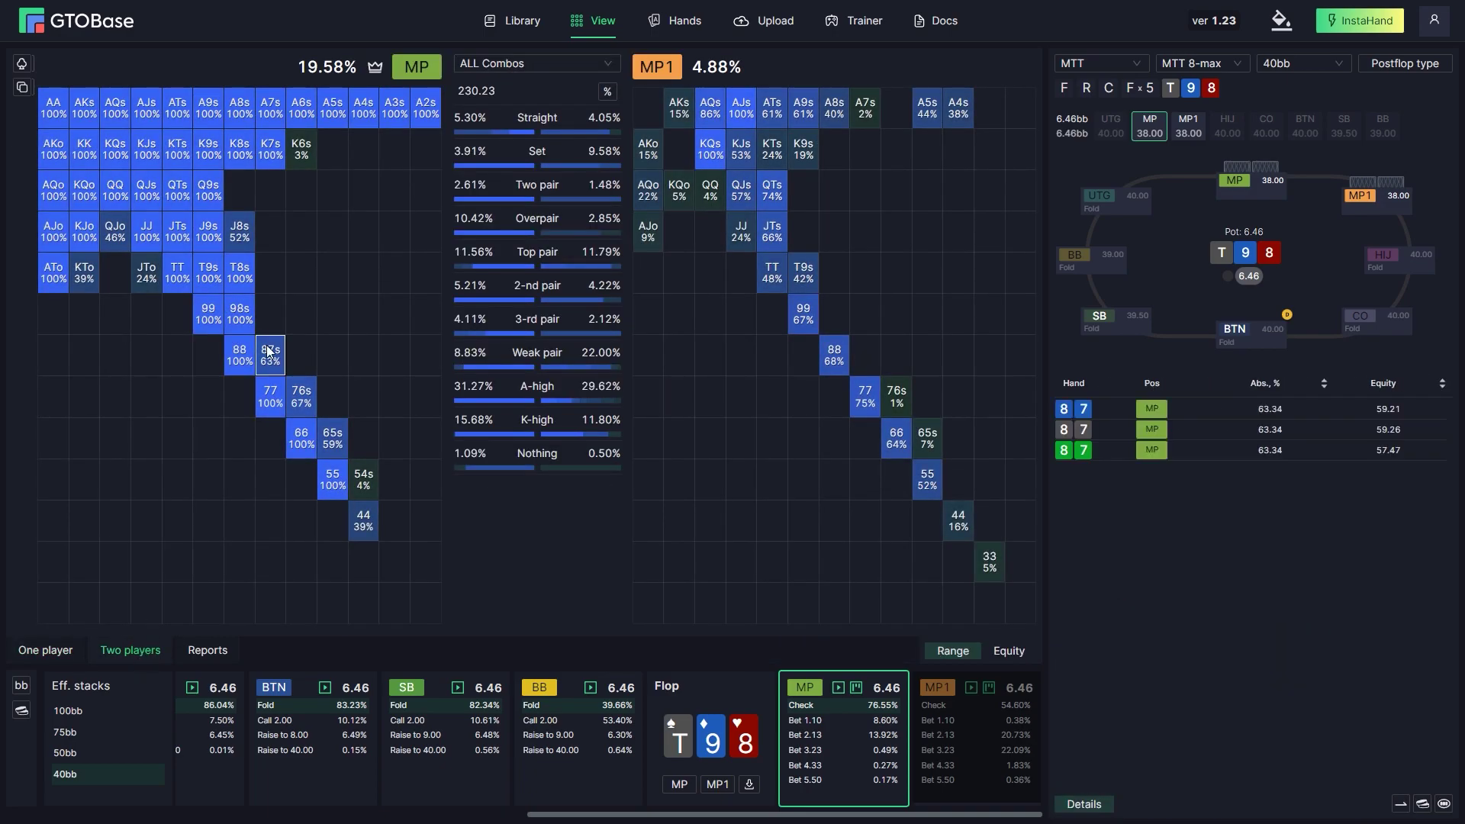
{"action": "left_click", "coordinate": [268, 417]}
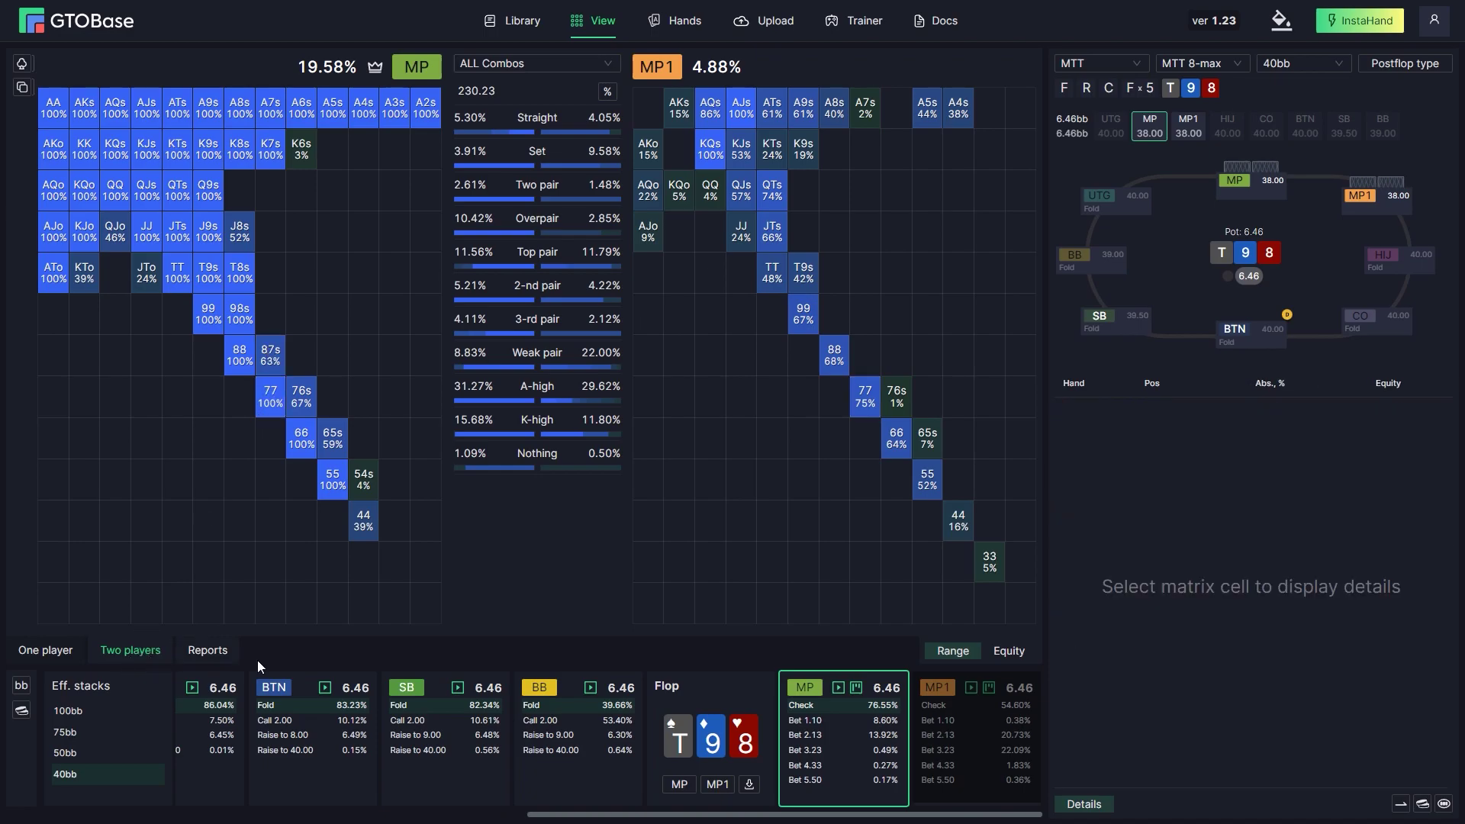
{"action": "left_click", "coordinate": [1015, 650]}
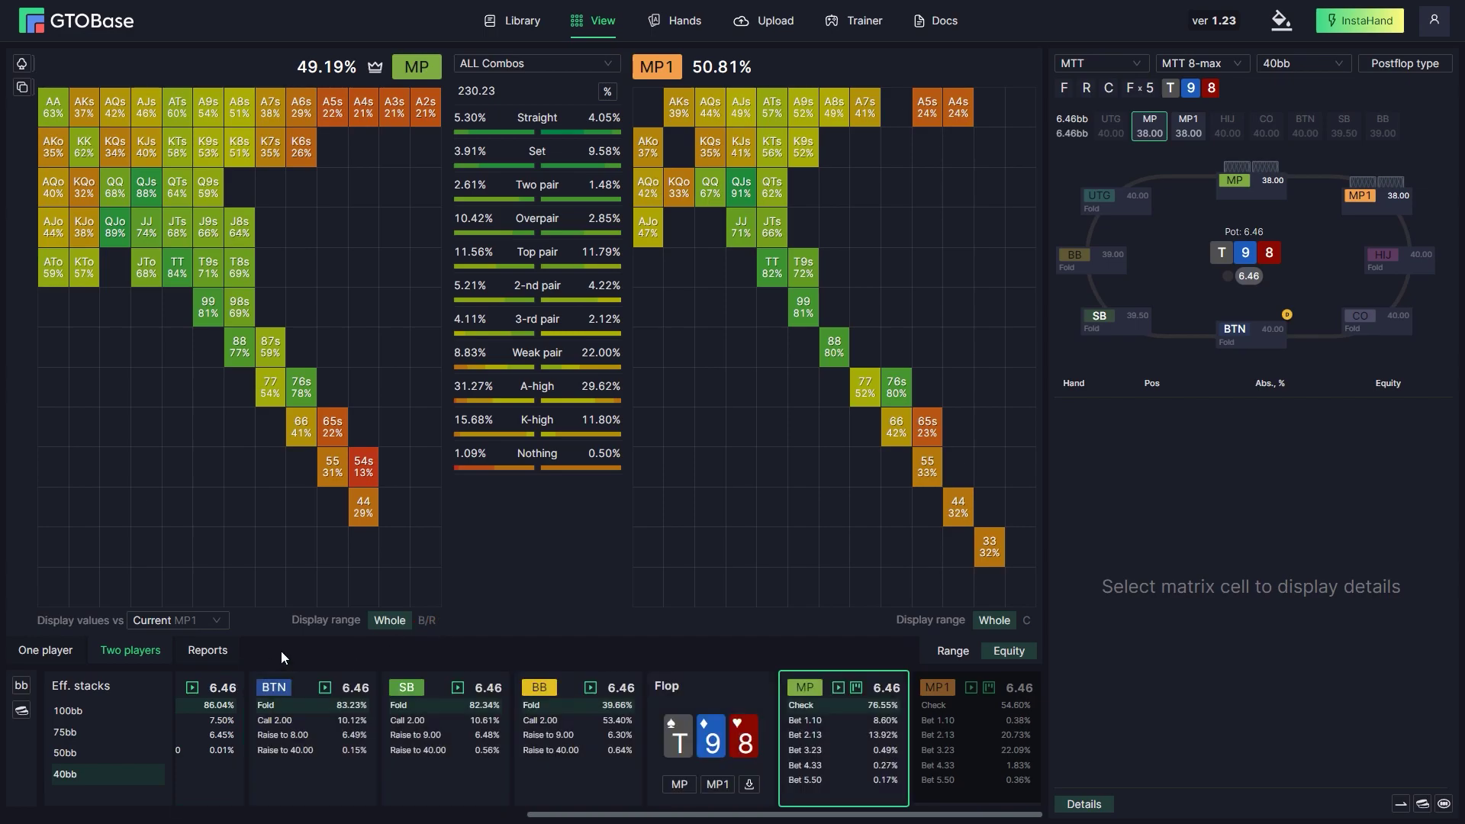
Show MP's equity against MP1 calling 4.33, checking KJo and the bet/raise-only range.
{"action": "left_click", "coordinate": [177, 619]}
{"action": "left_click", "coordinate": [191, 568]}
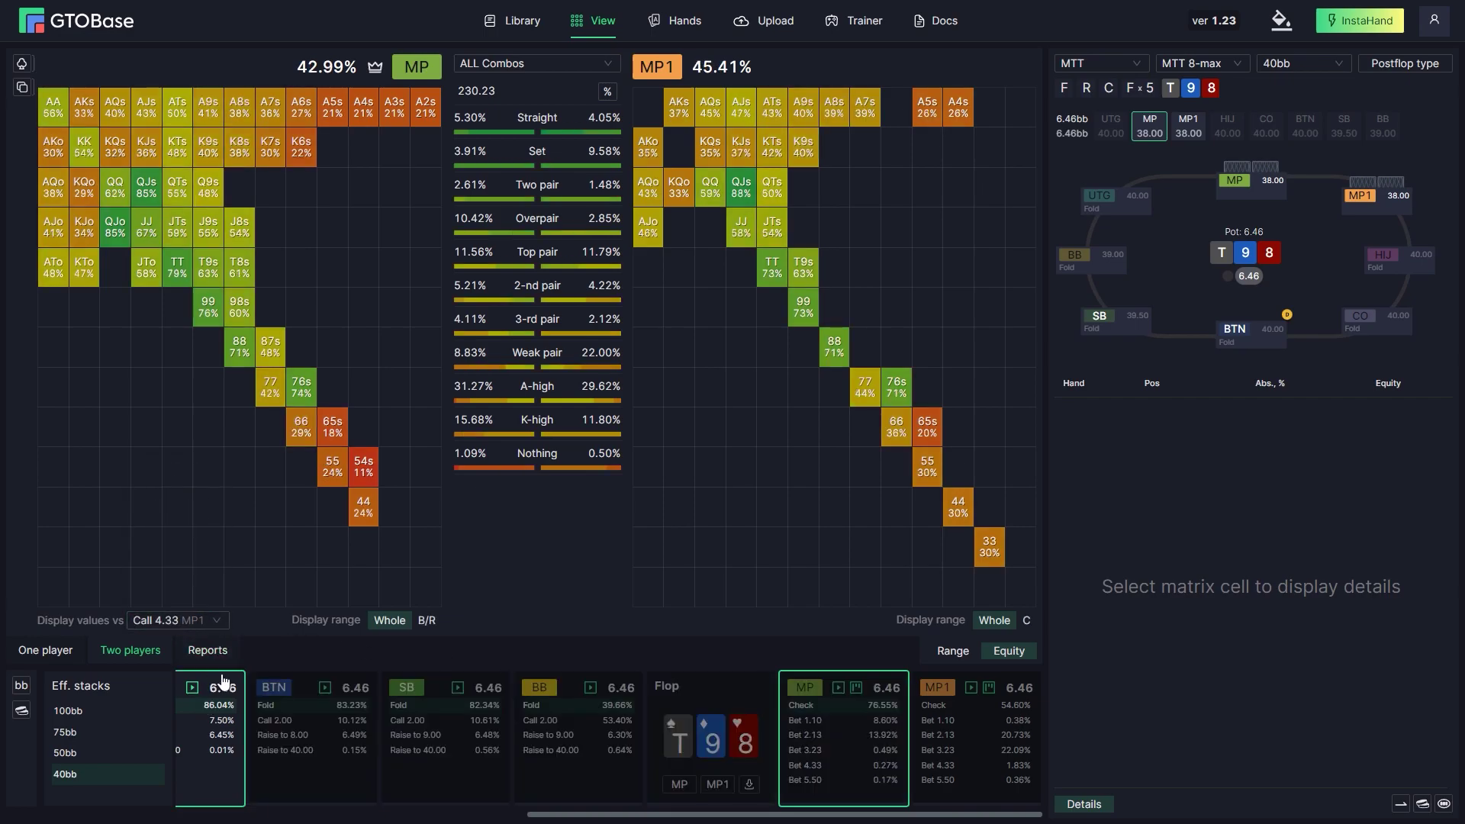
{"action": "left_click", "coordinate": [86, 229]}
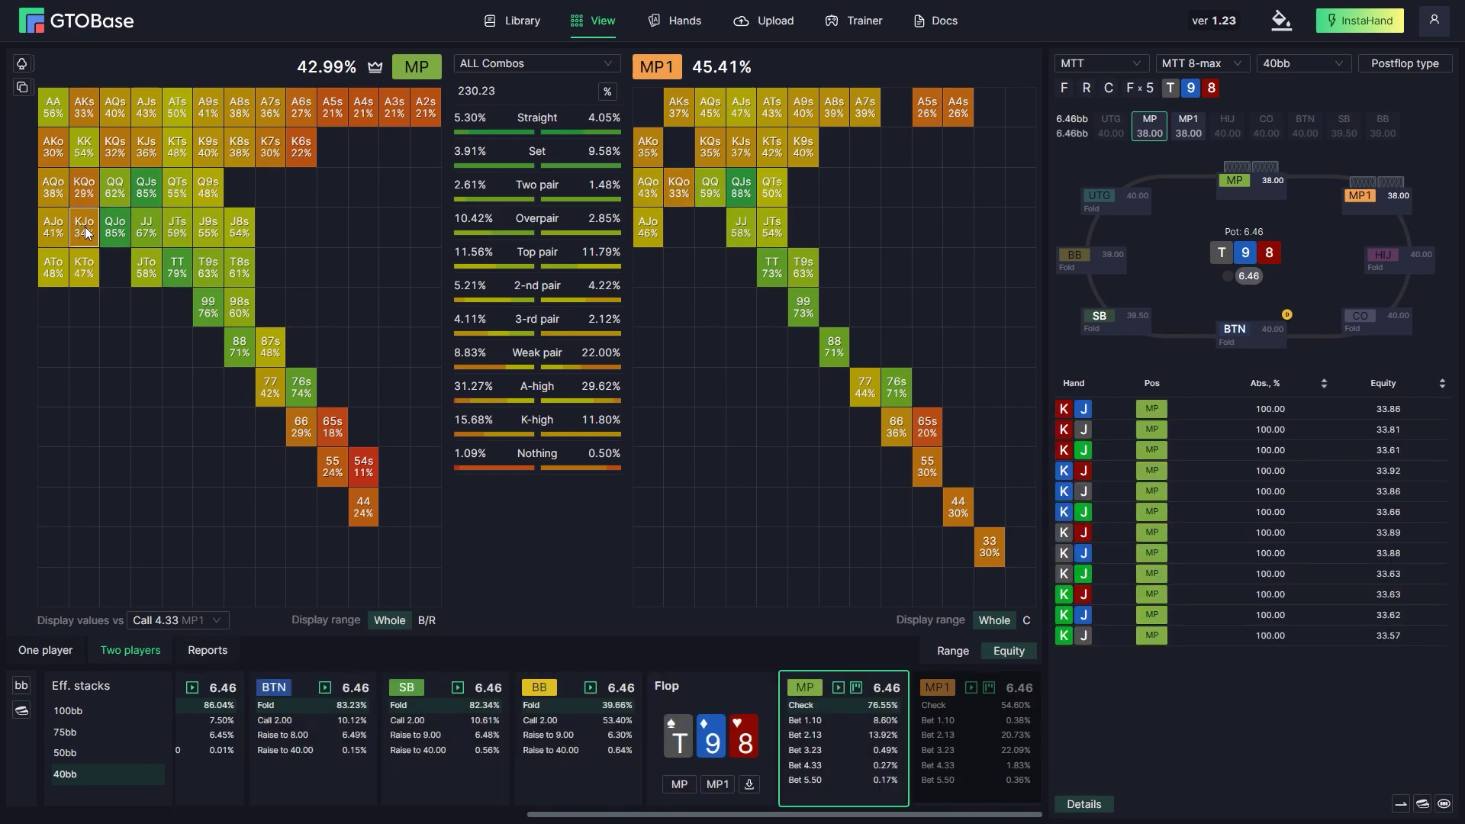
{"action": "left_click", "coordinate": [426, 621]}
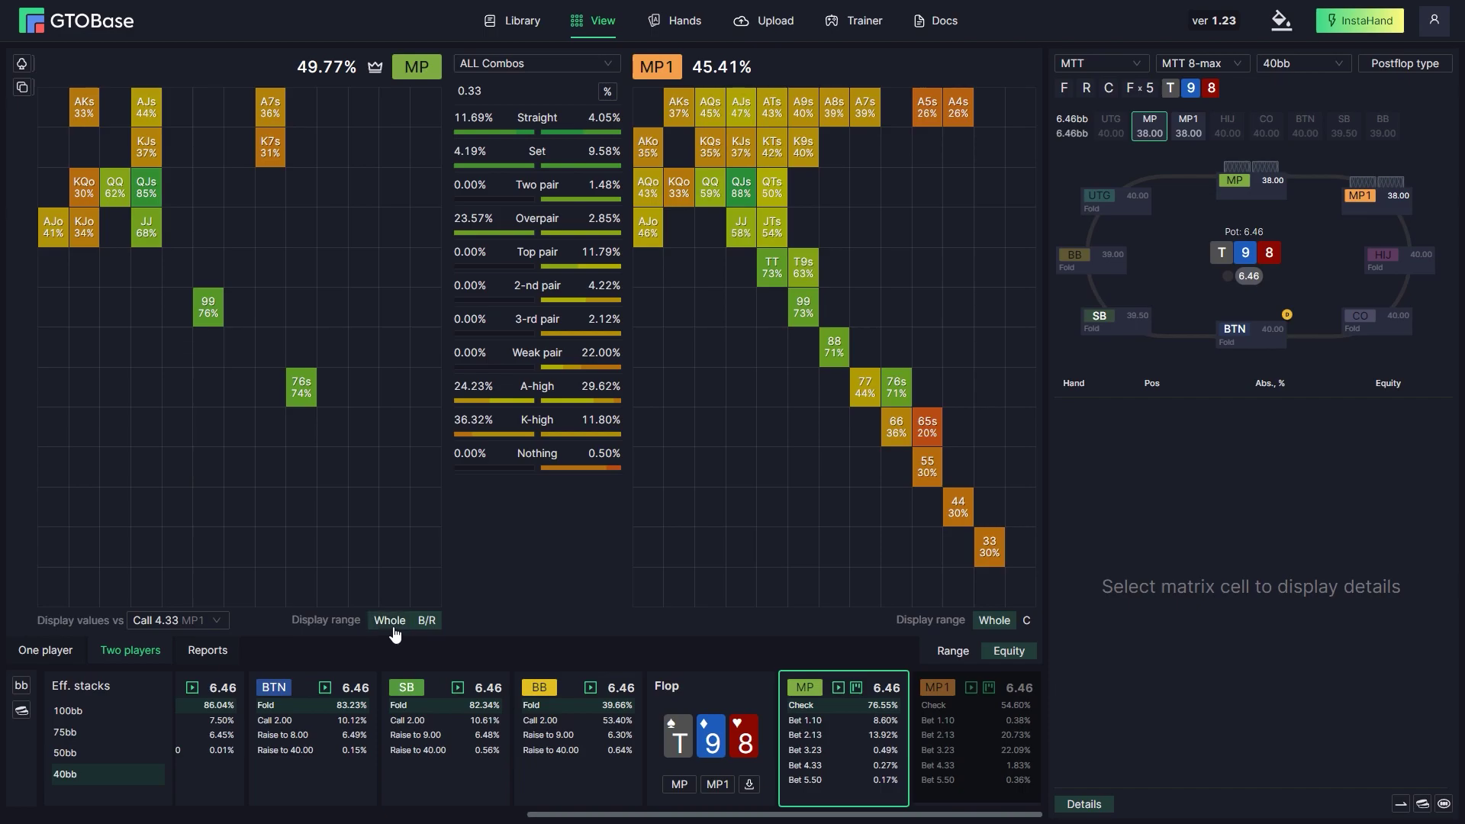
{"action": "left_click", "coordinate": [389, 620]}
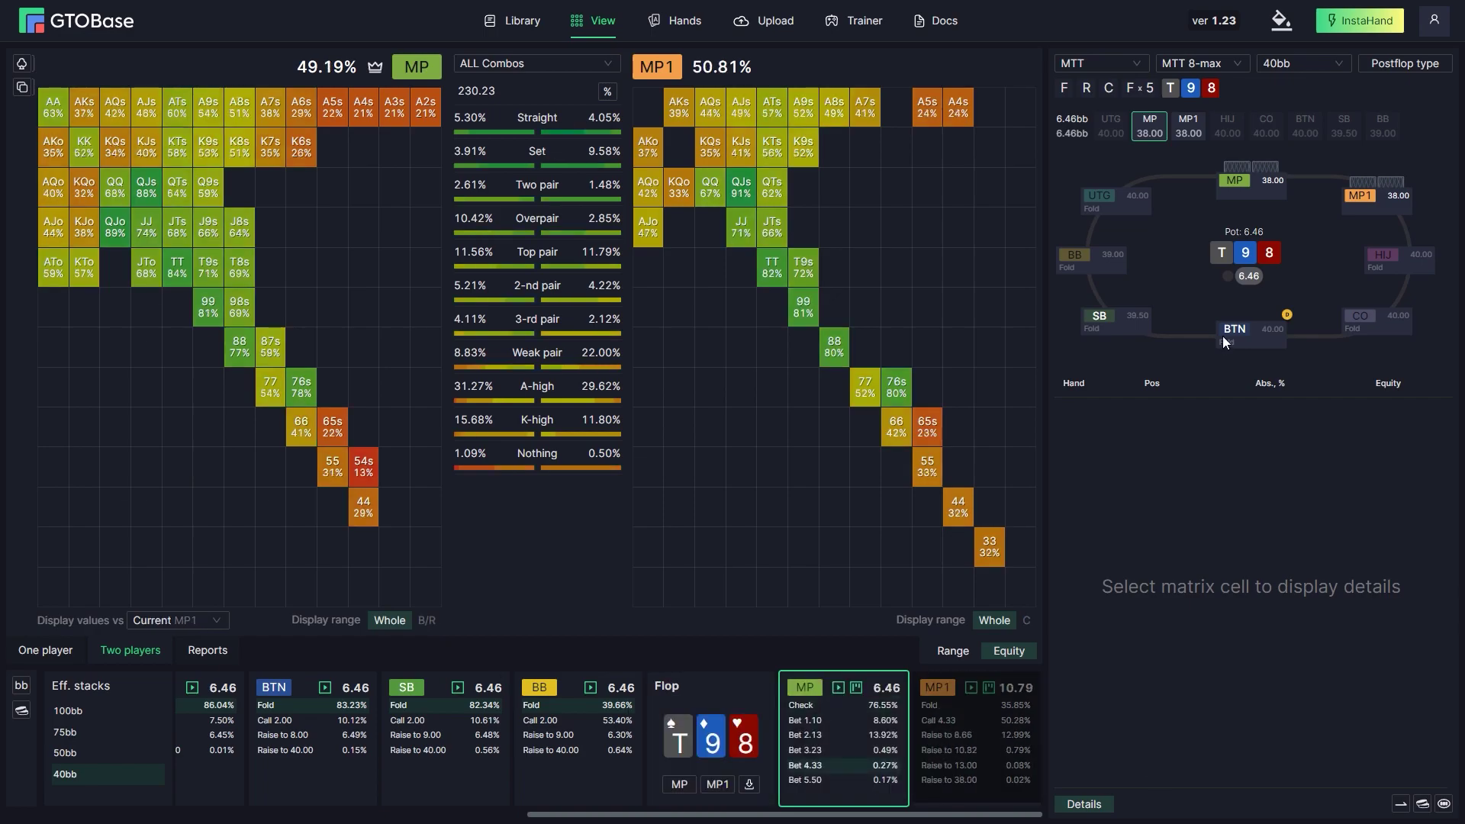
Recompare against MP1's 4.33 call and inspect the KQo and QQ combo equities.
{"action": "left_click", "coordinate": [190, 619]}
{"action": "left_click", "coordinate": [195, 569]}
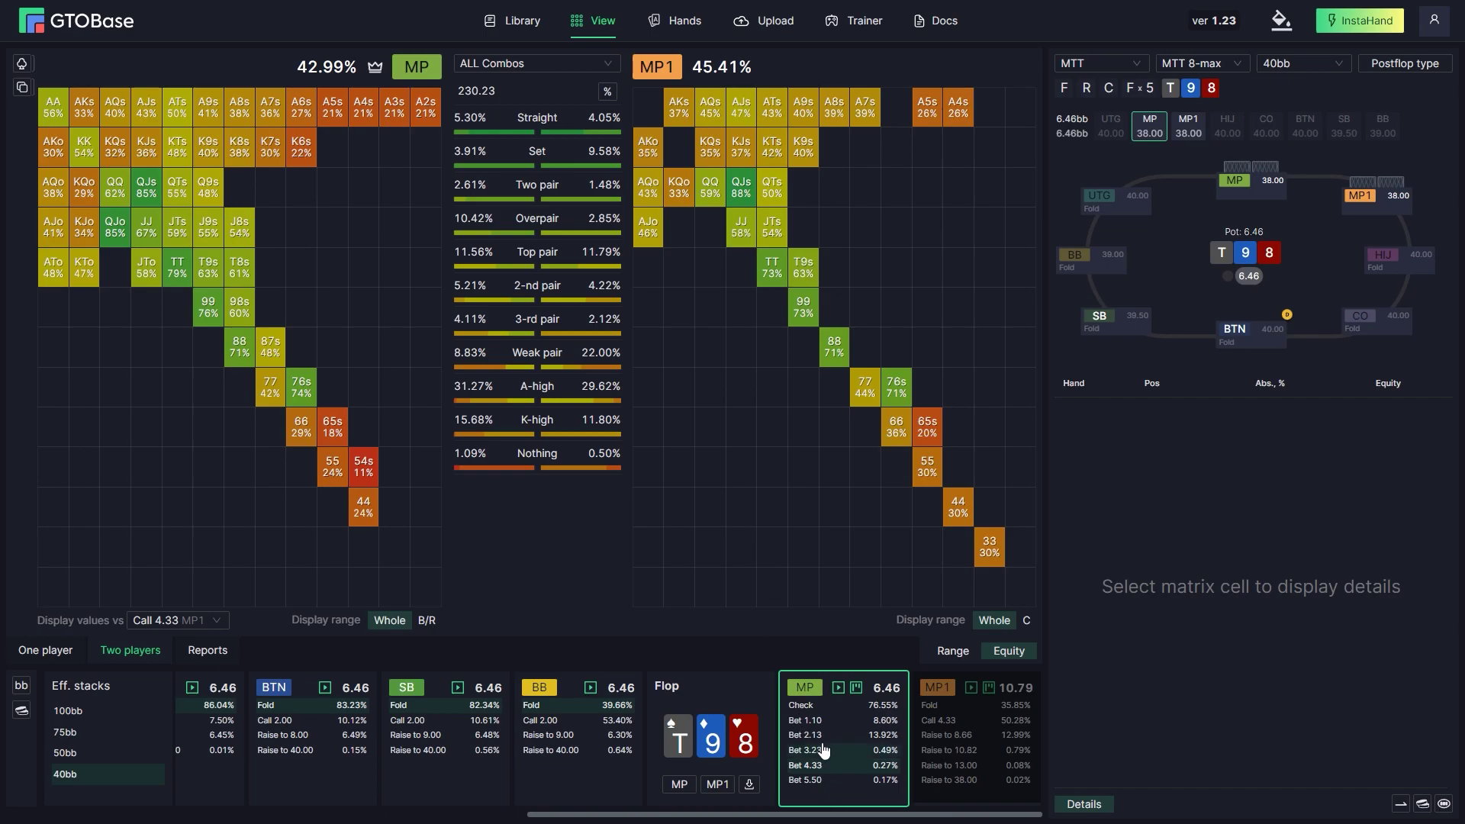
{"action": "left_click", "coordinate": [682, 198]}
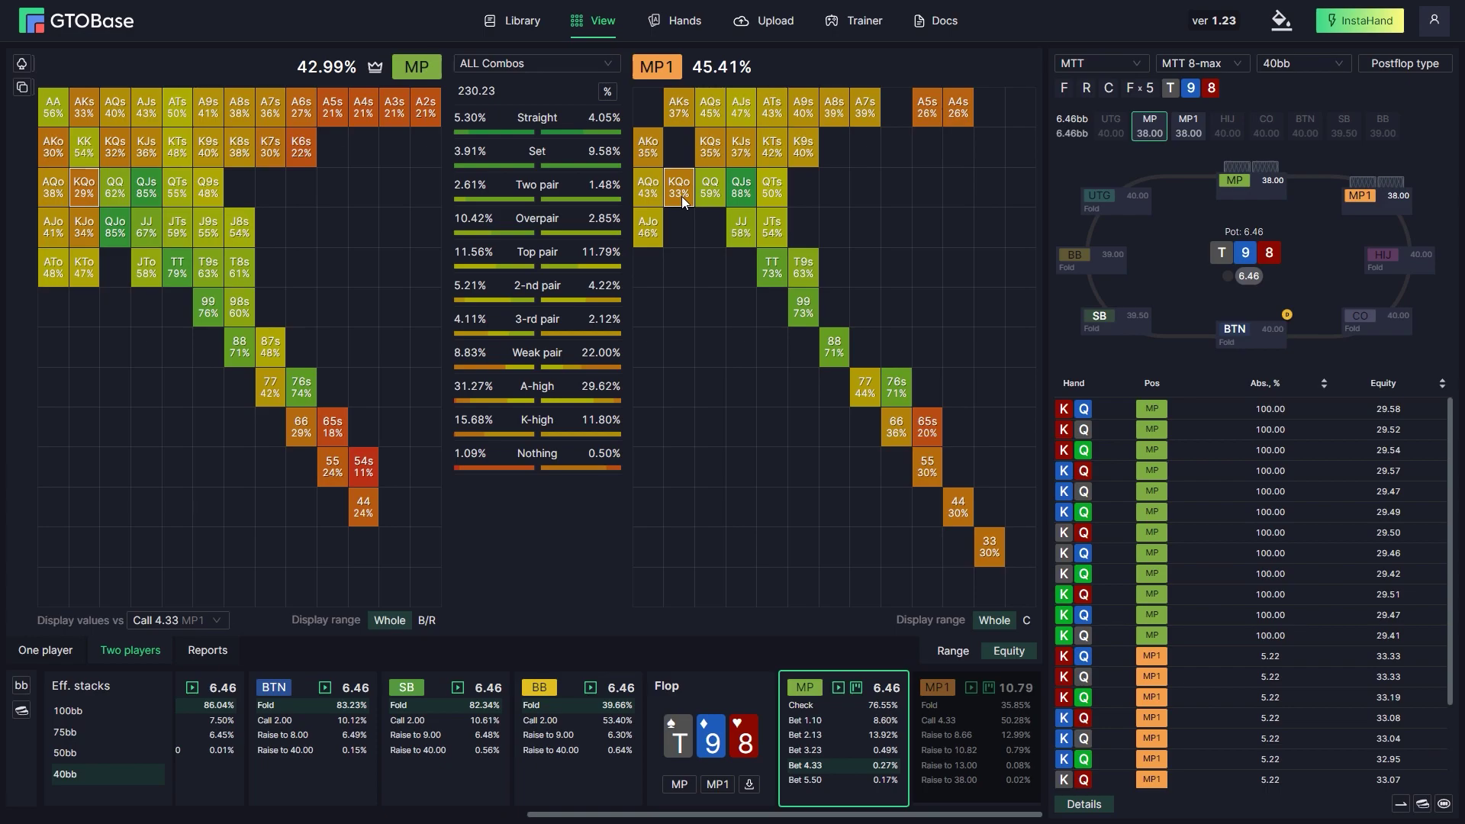
{"action": "left_click", "coordinate": [708, 189]}
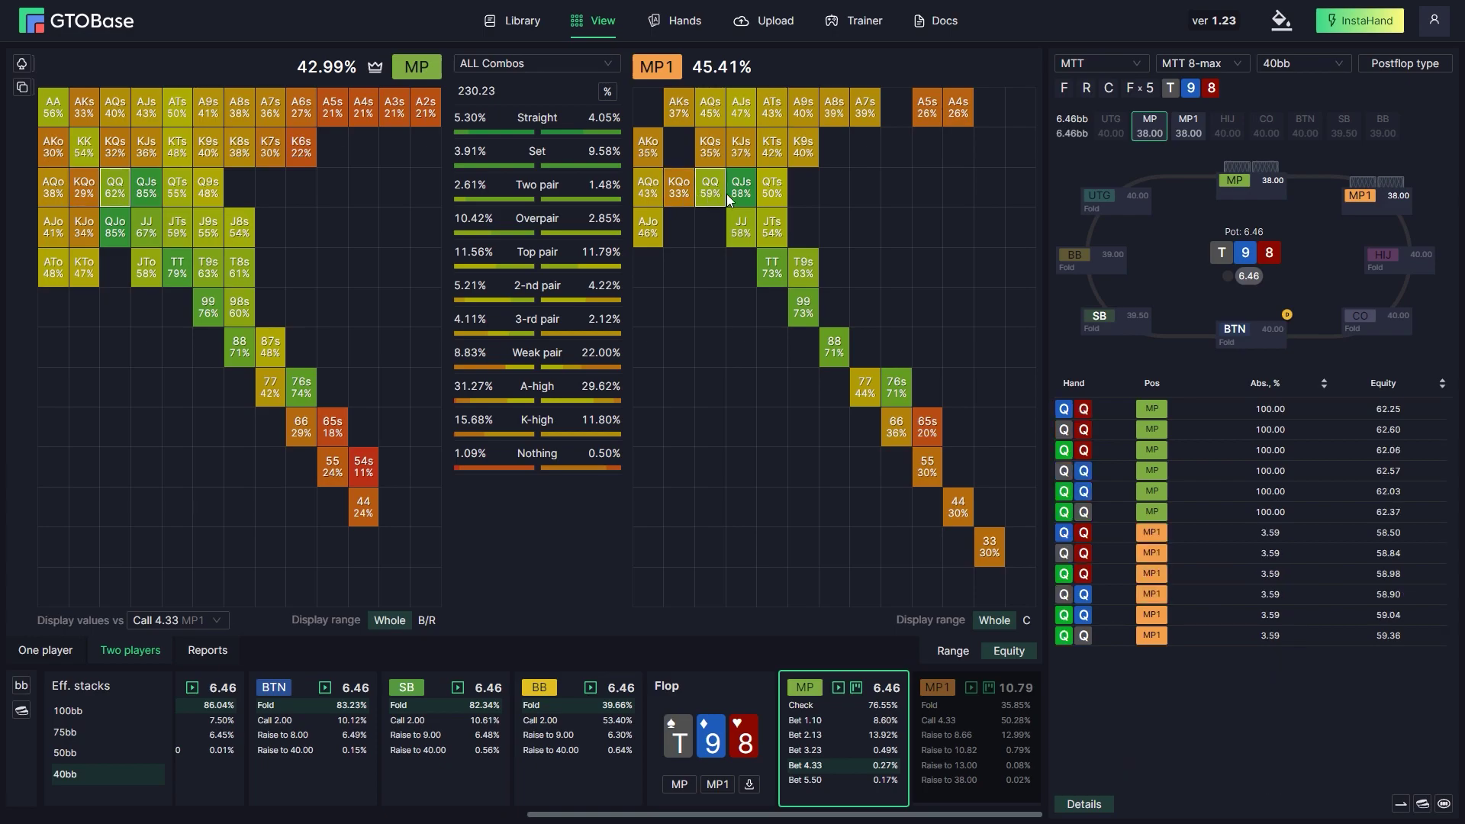
{"action": "left_click", "coordinate": [679, 267]}
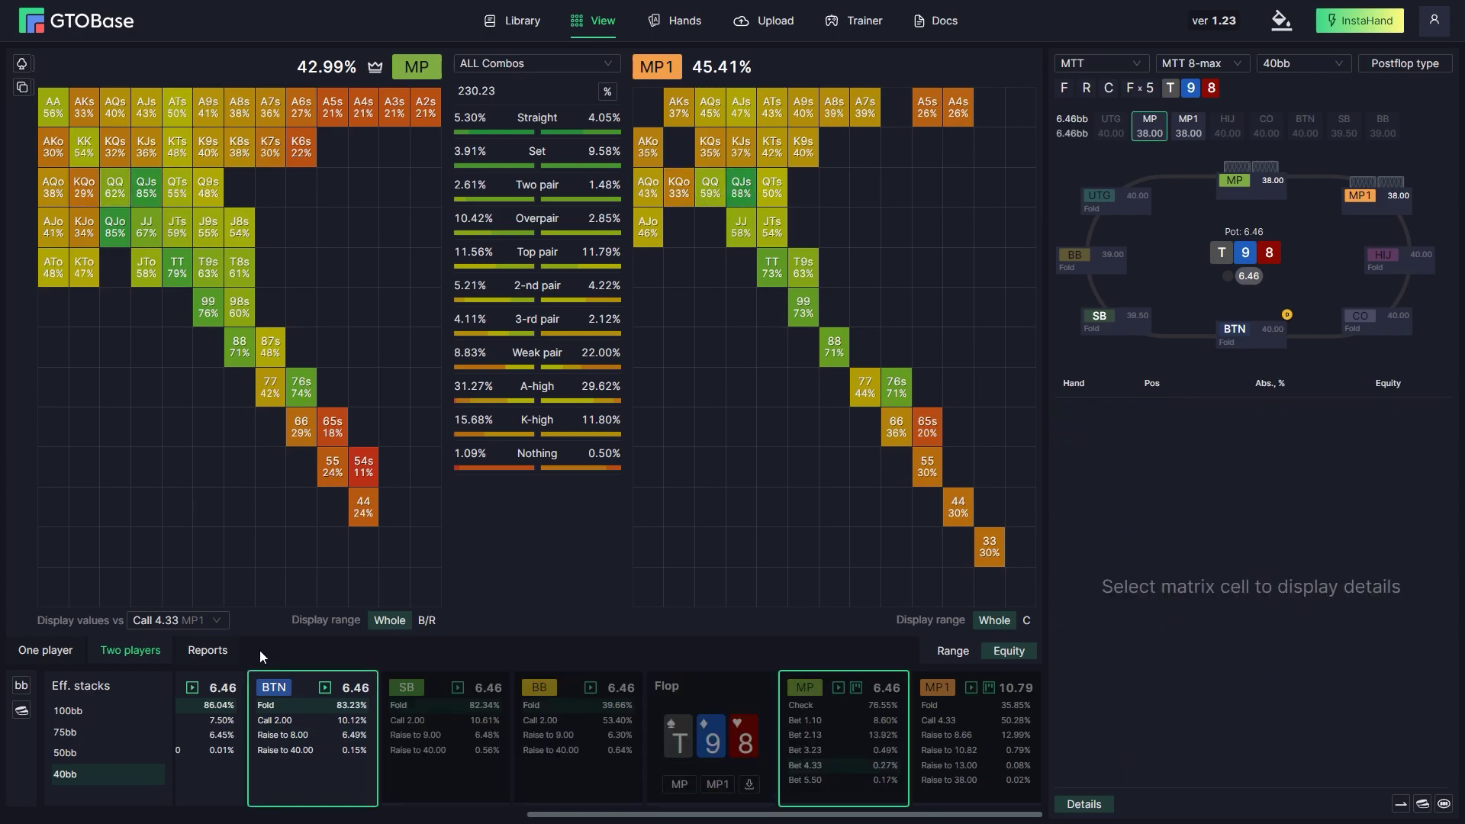
Check QQ equities against MP1 calling 2.13, then return to MP's single strategy.
{"action": "left_click", "coordinate": [178, 619]}
{"action": "left_click", "coordinate": [192, 519]}
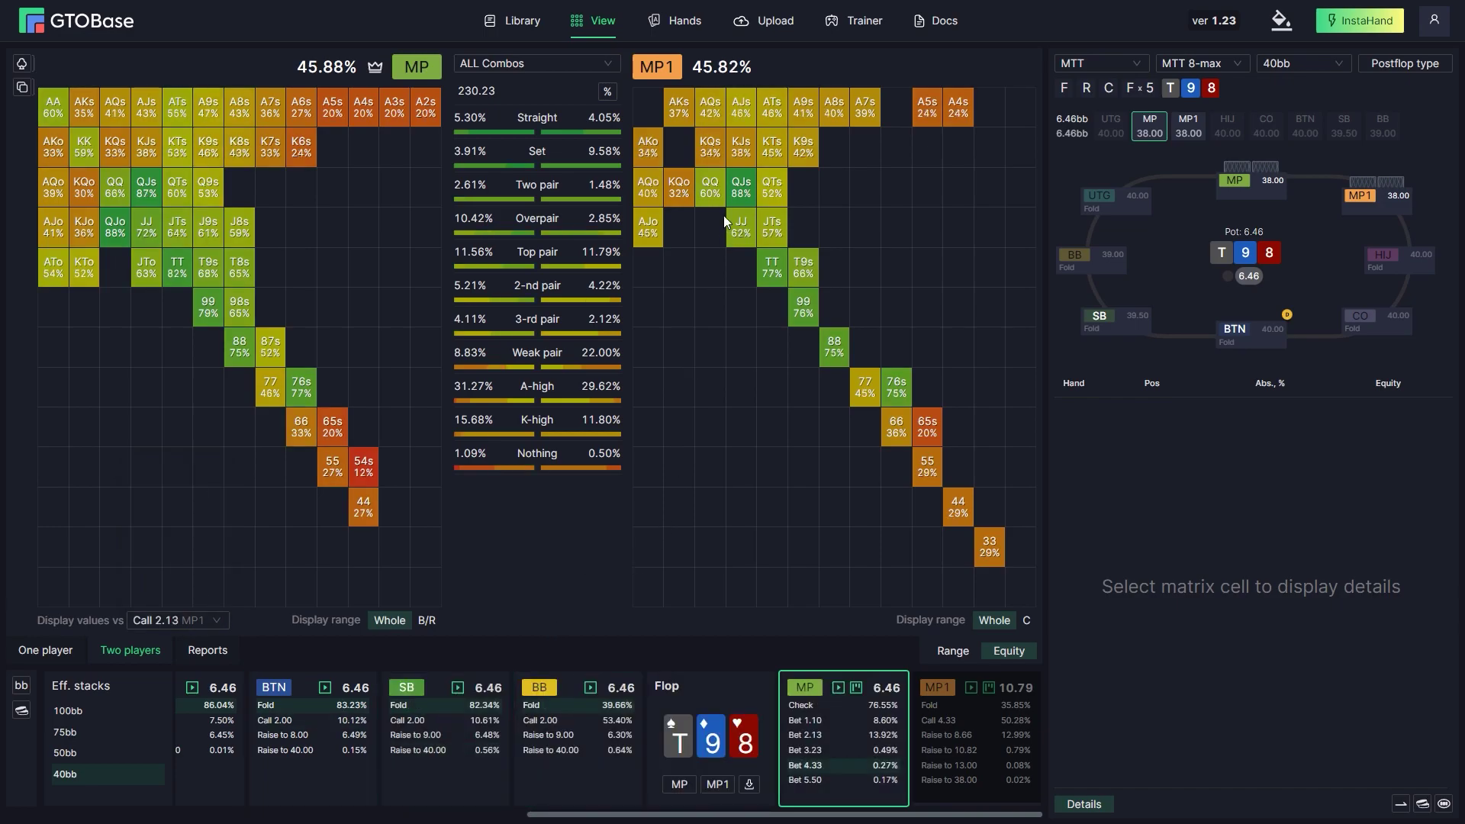
{"action": "left_click", "coordinate": [722, 192]}
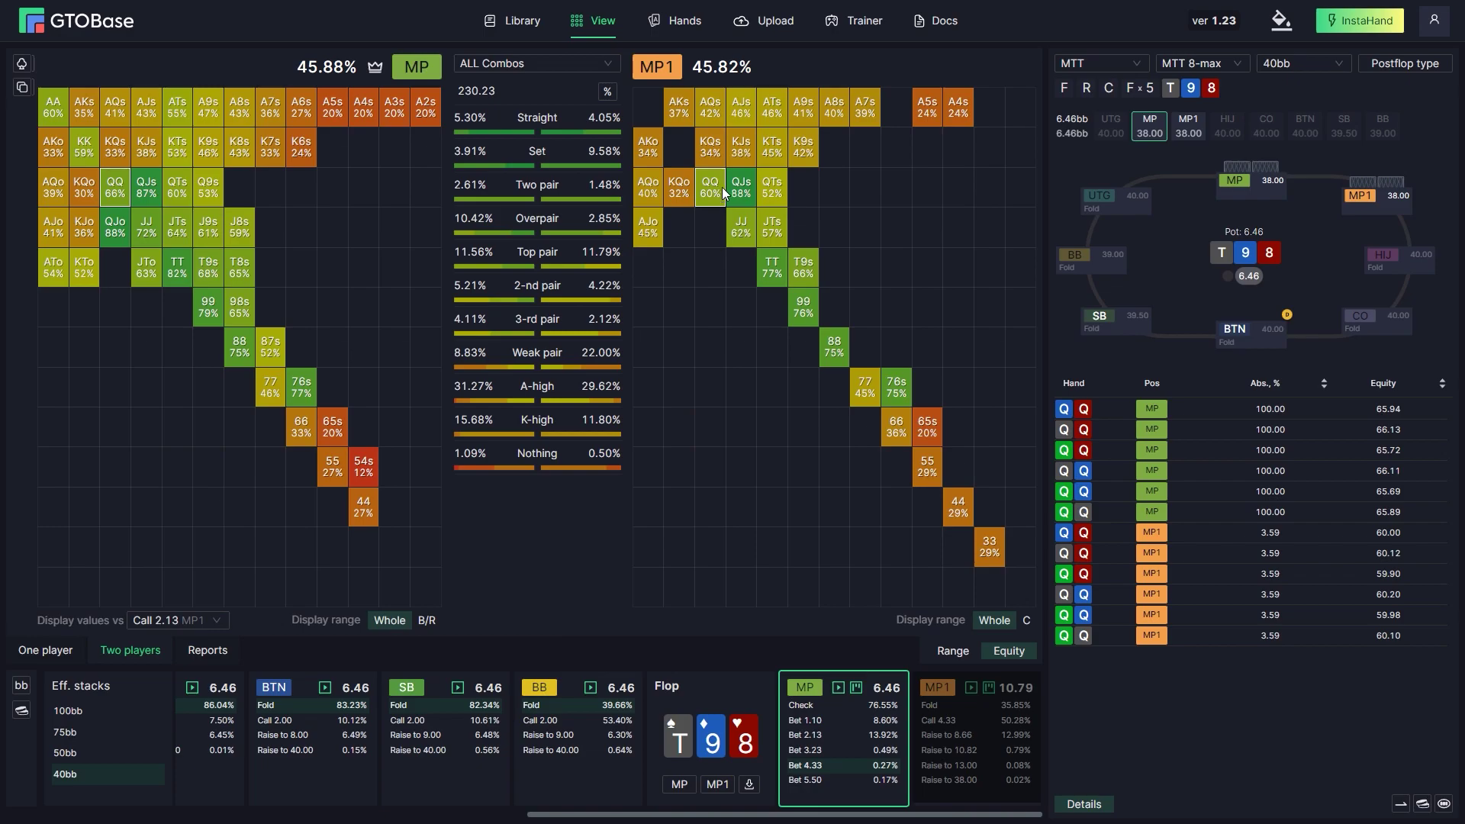
{"action": "left_click", "coordinate": [722, 219]}
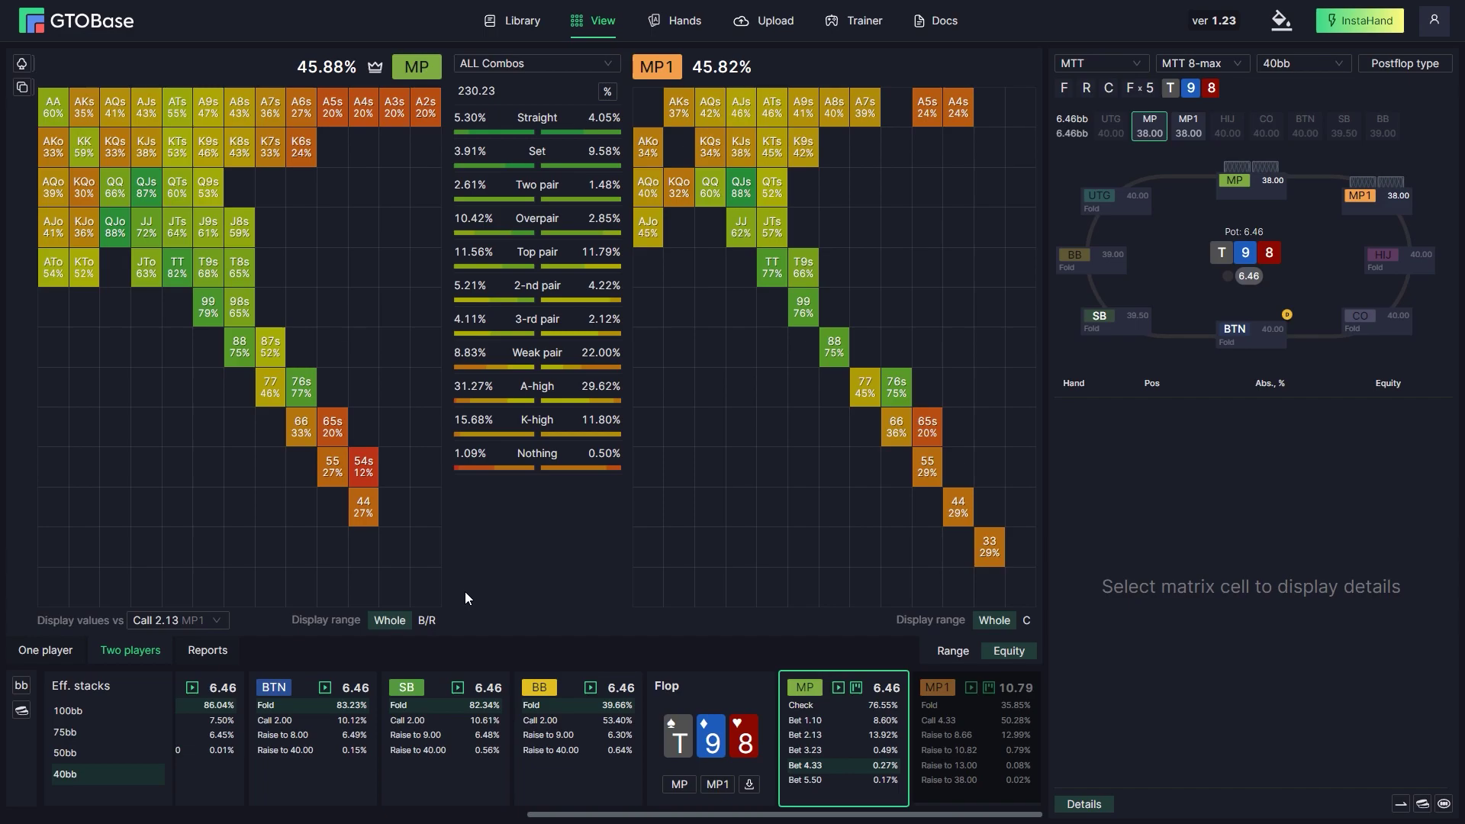
{"action": "mouse_move", "coordinate": [213, 273]}
{"action": "left_click", "coordinate": [45, 650]}
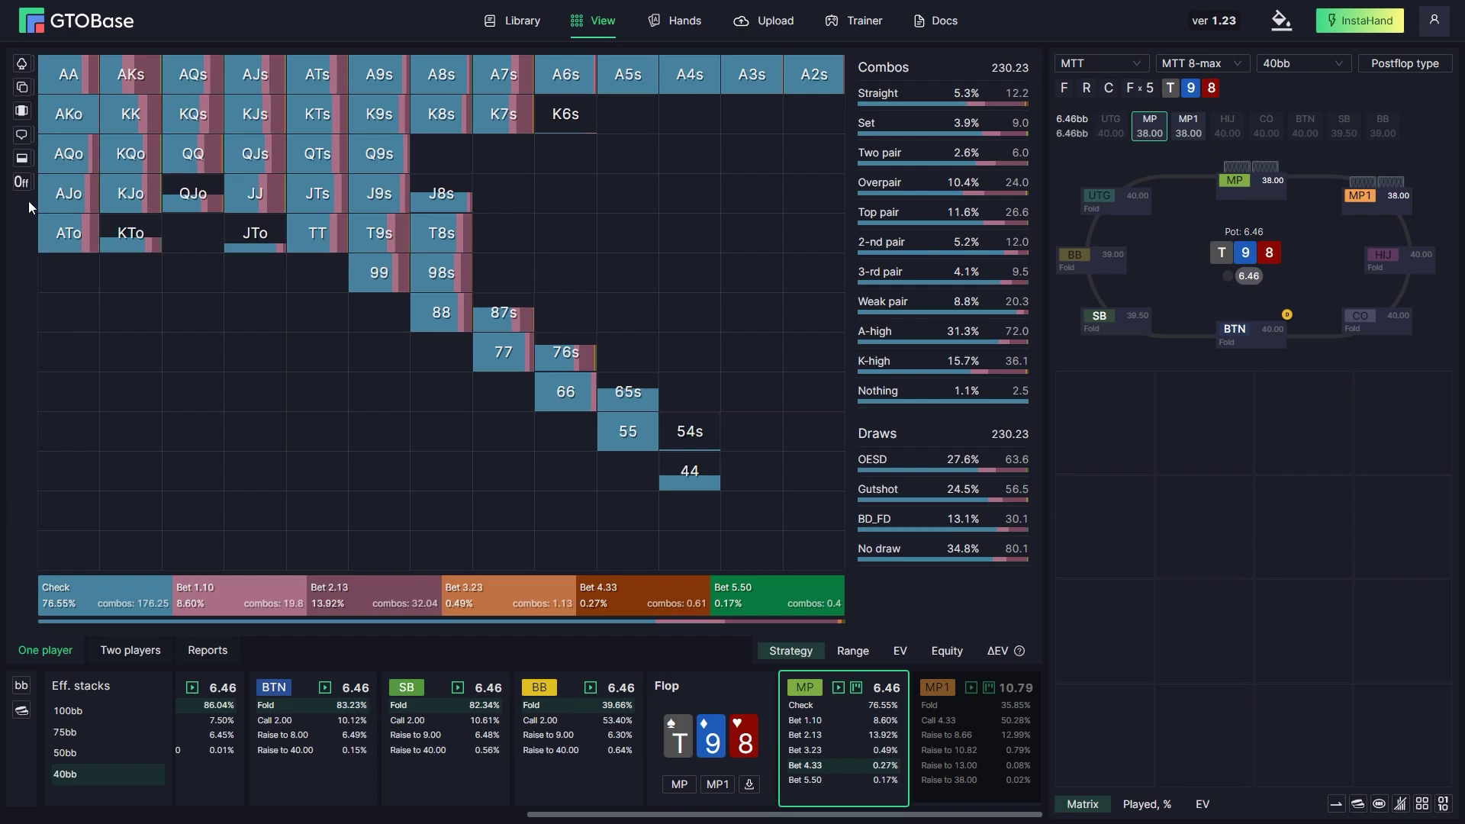
Overlay EV values on MP's matrix and show each KTo combo's EV by action.
{"action": "left_click", "coordinate": [22, 182]}
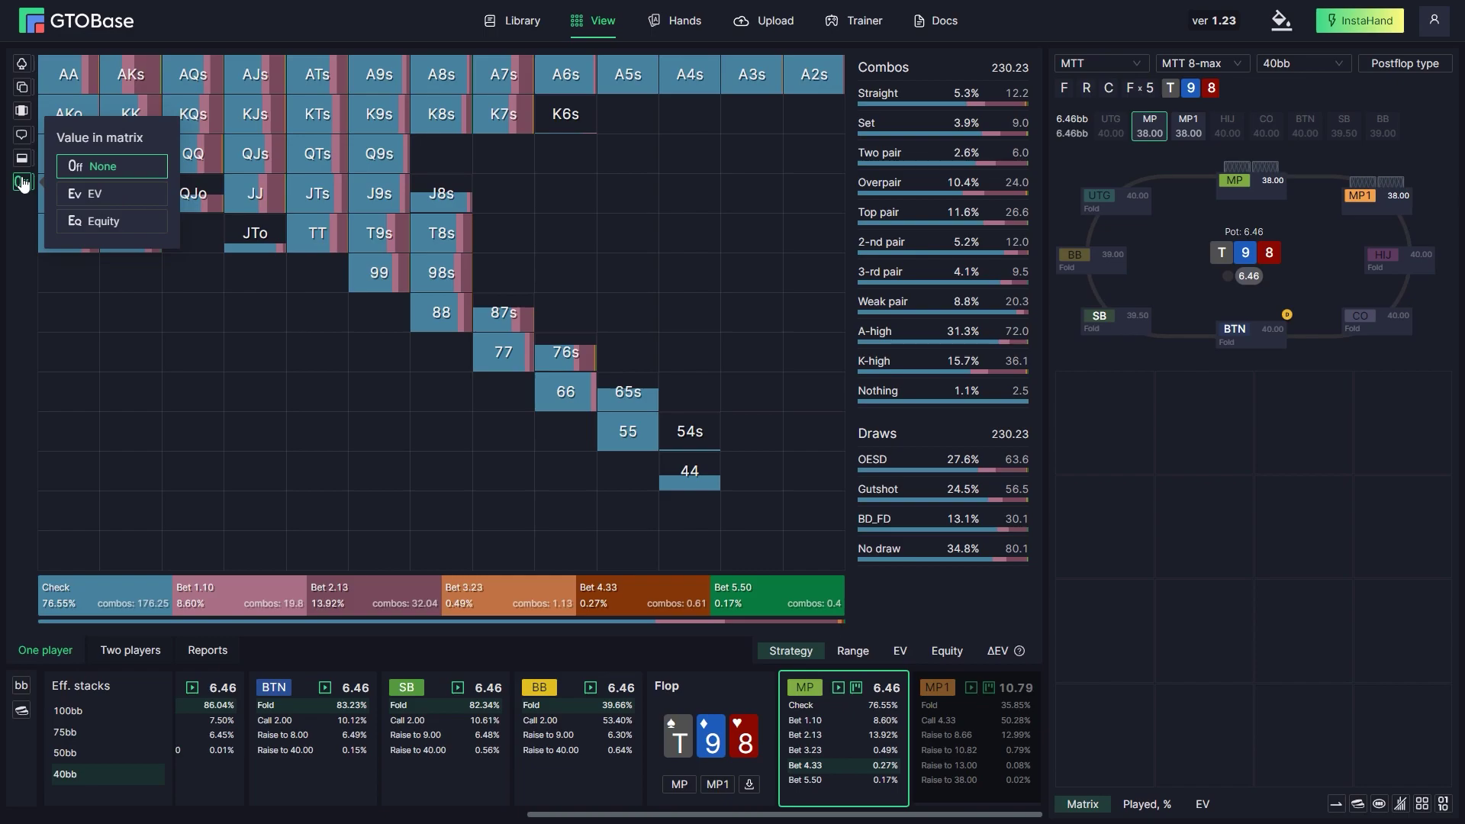
{"action": "left_click", "coordinate": [90, 193]}
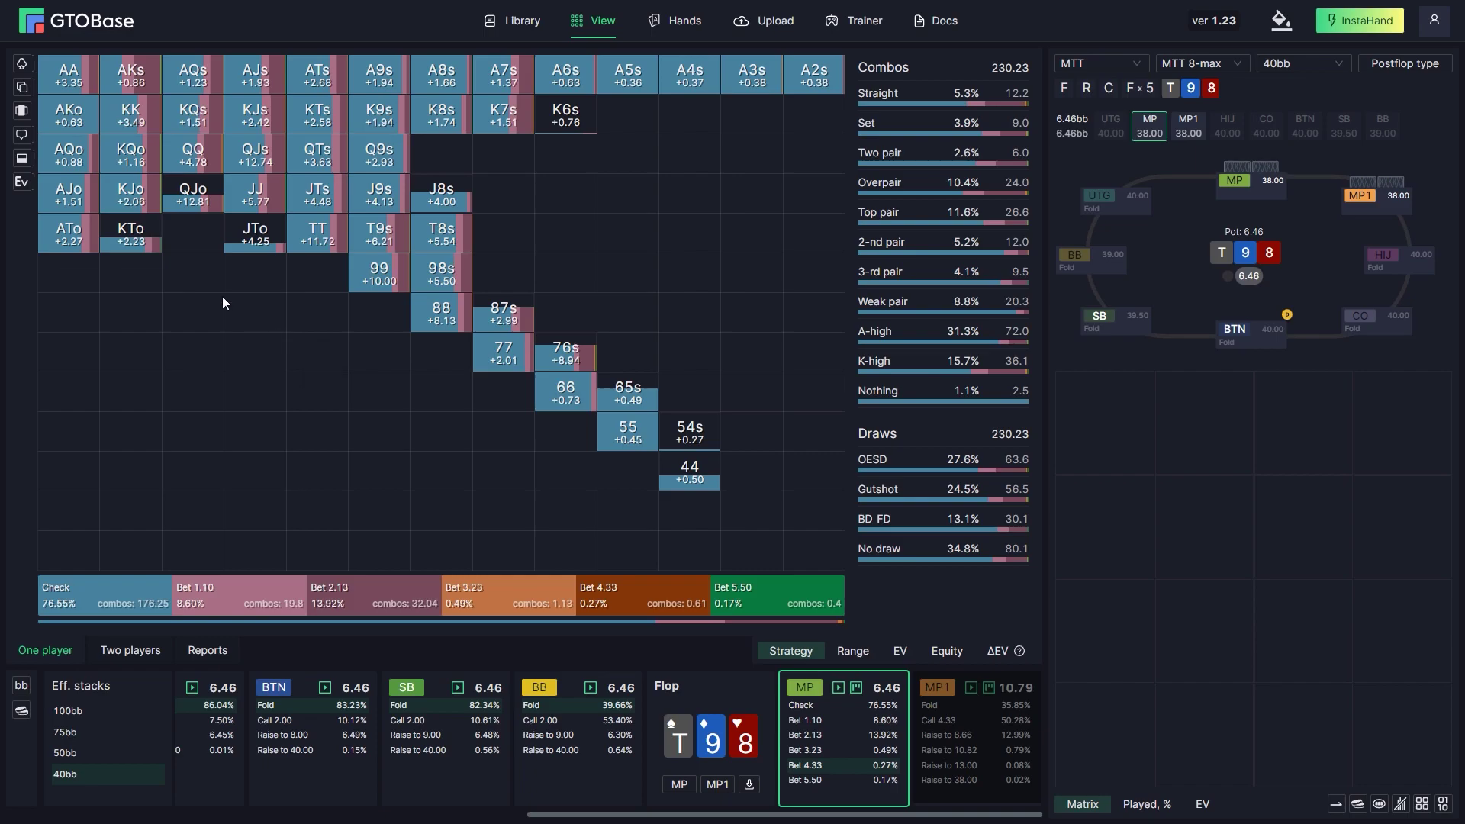
{"action": "mouse_move", "coordinate": [146, 241]}
{"action": "left_click", "coordinate": [1202, 804]}
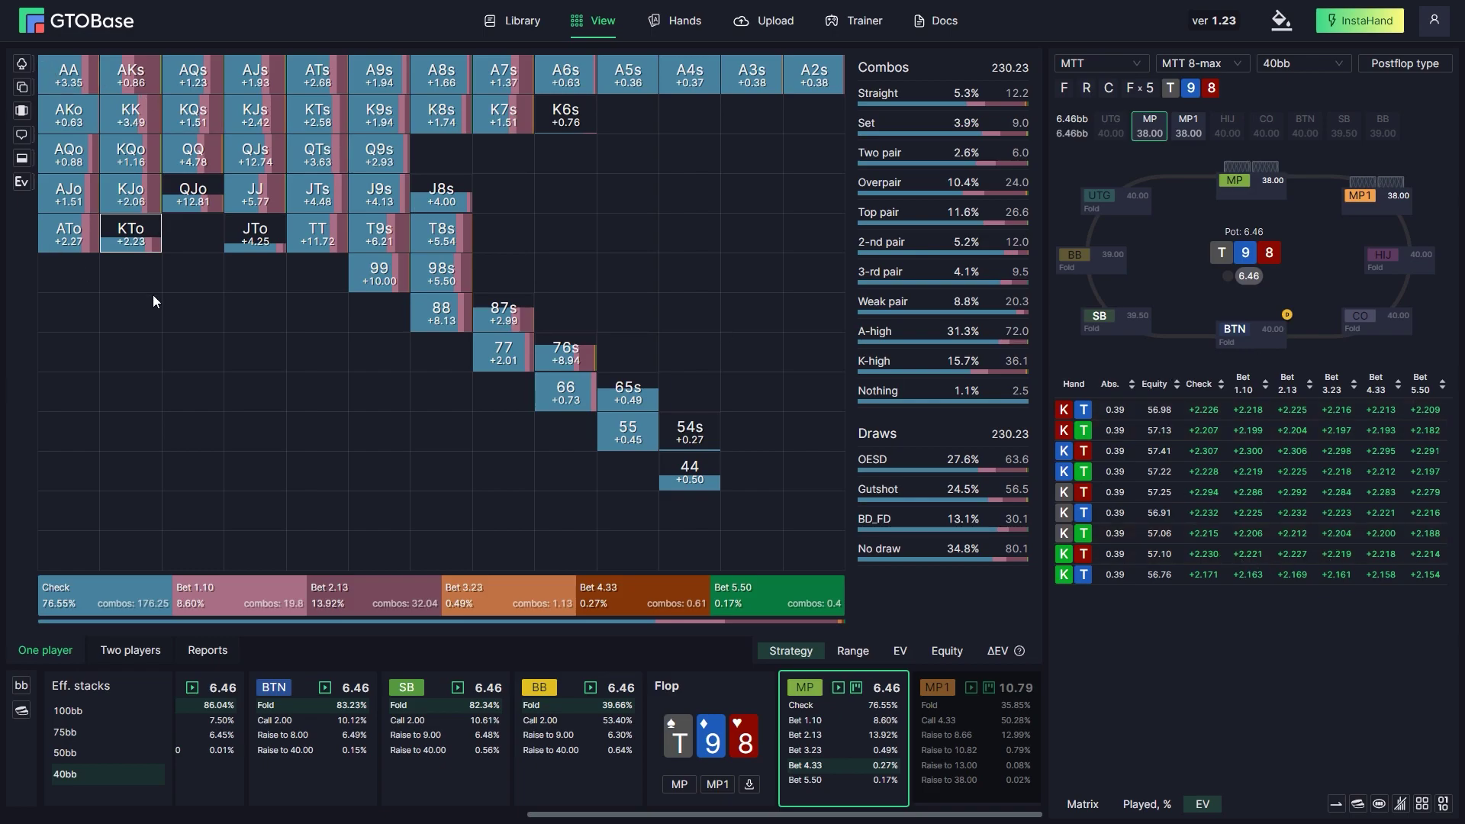
Switch the matrix overlay to equity percentages, then to None.
{"action": "left_click", "coordinate": [22, 182]}
{"action": "left_click", "coordinate": [111, 221]}
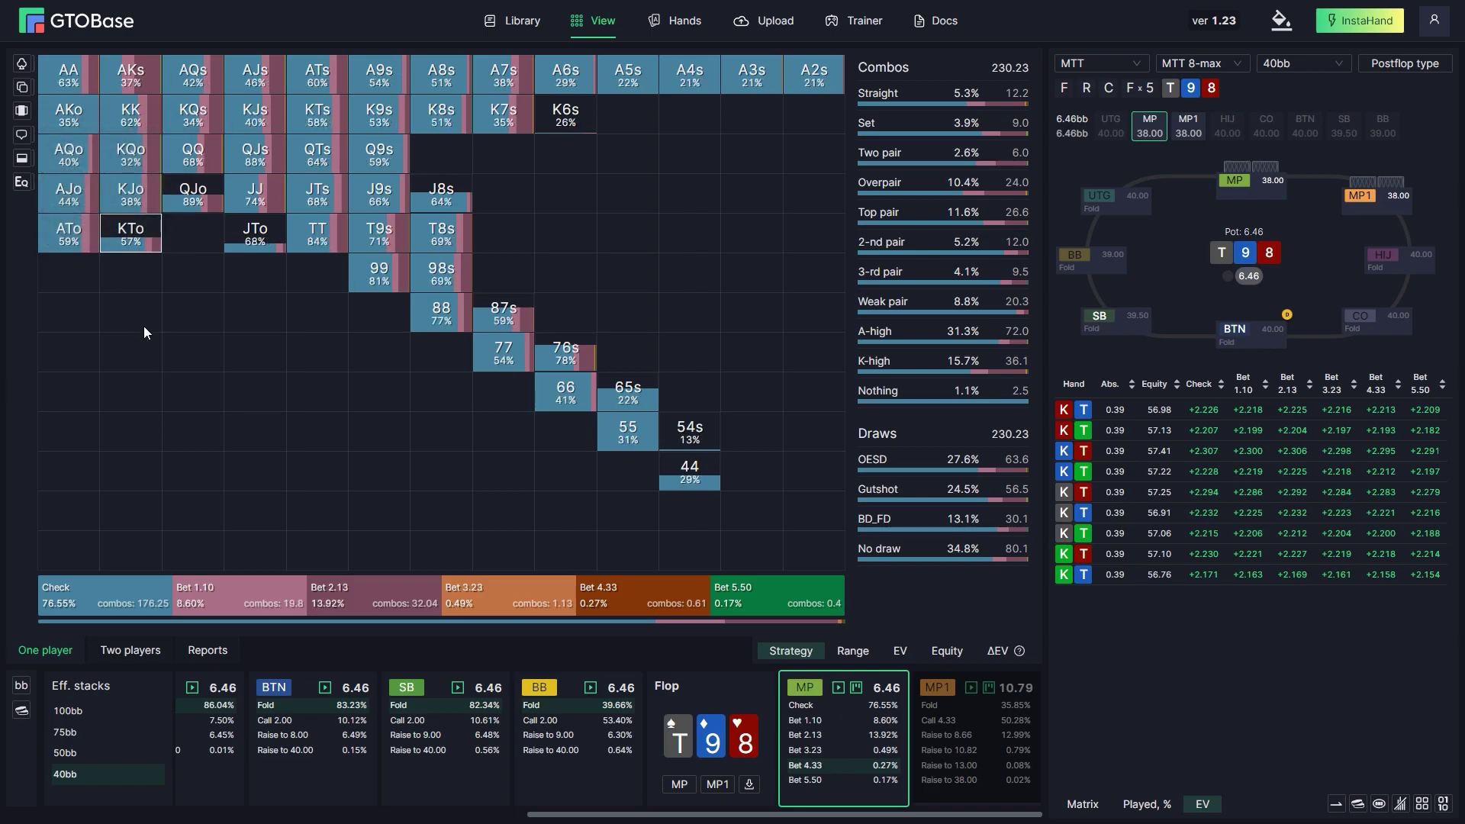
{"action": "left_click", "coordinate": [21, 182]}
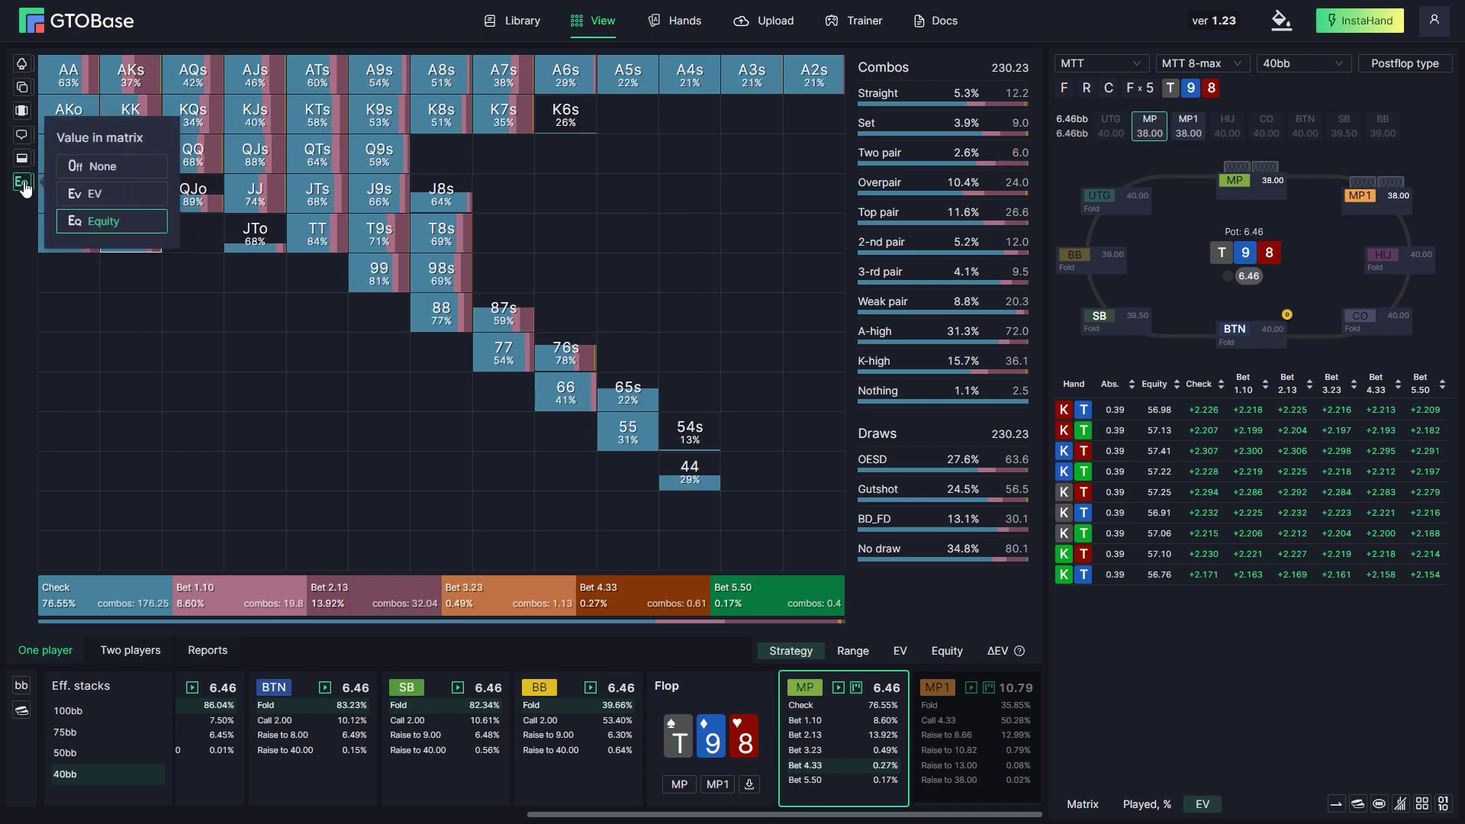
{"action": "left_click", "coordinate": [136, 167]}
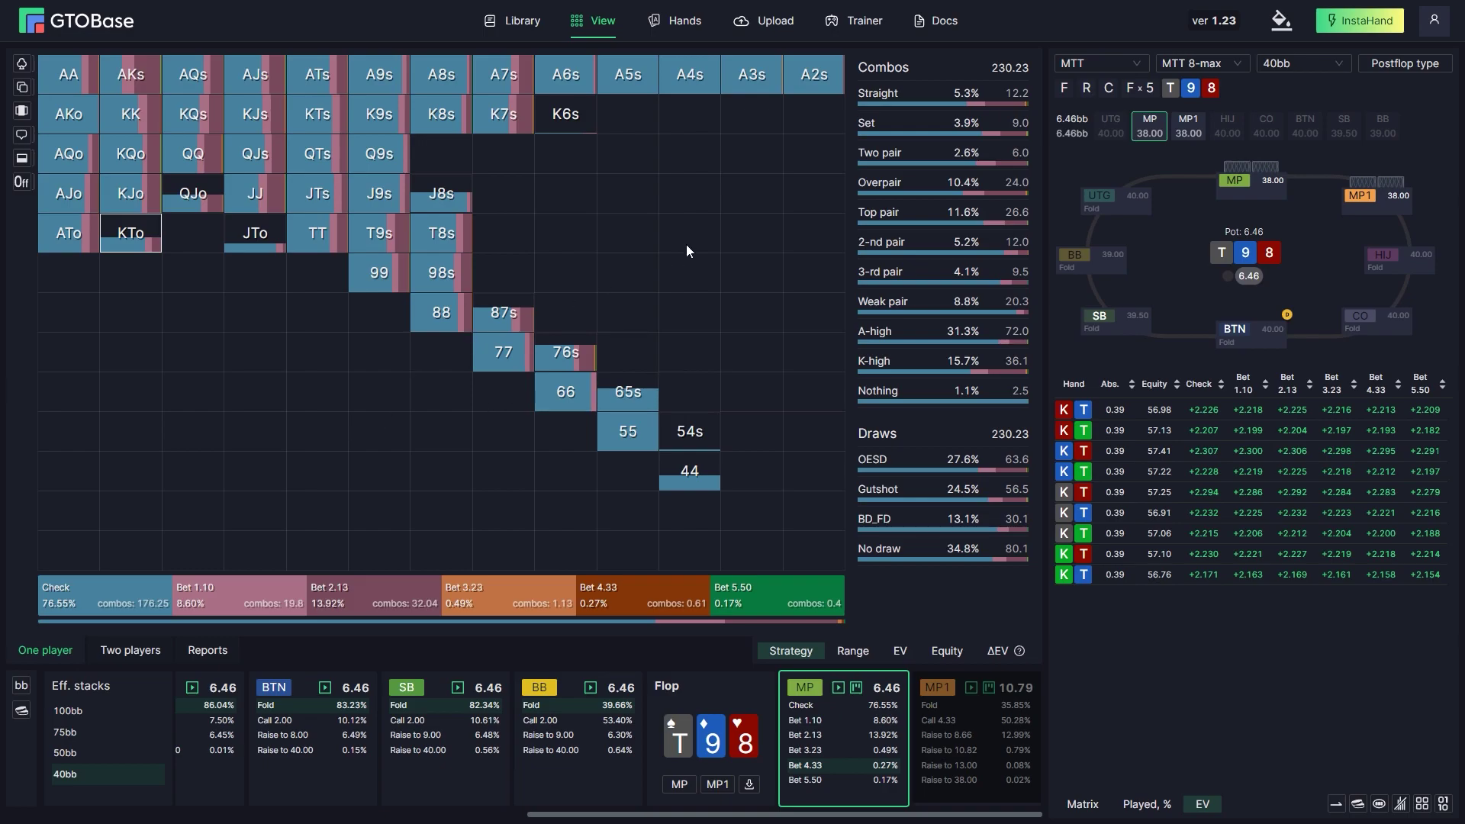
Open the aggregated flop reports with R and jump through the flop list to the KQ flops.
{"action": "key", "text": "r"}
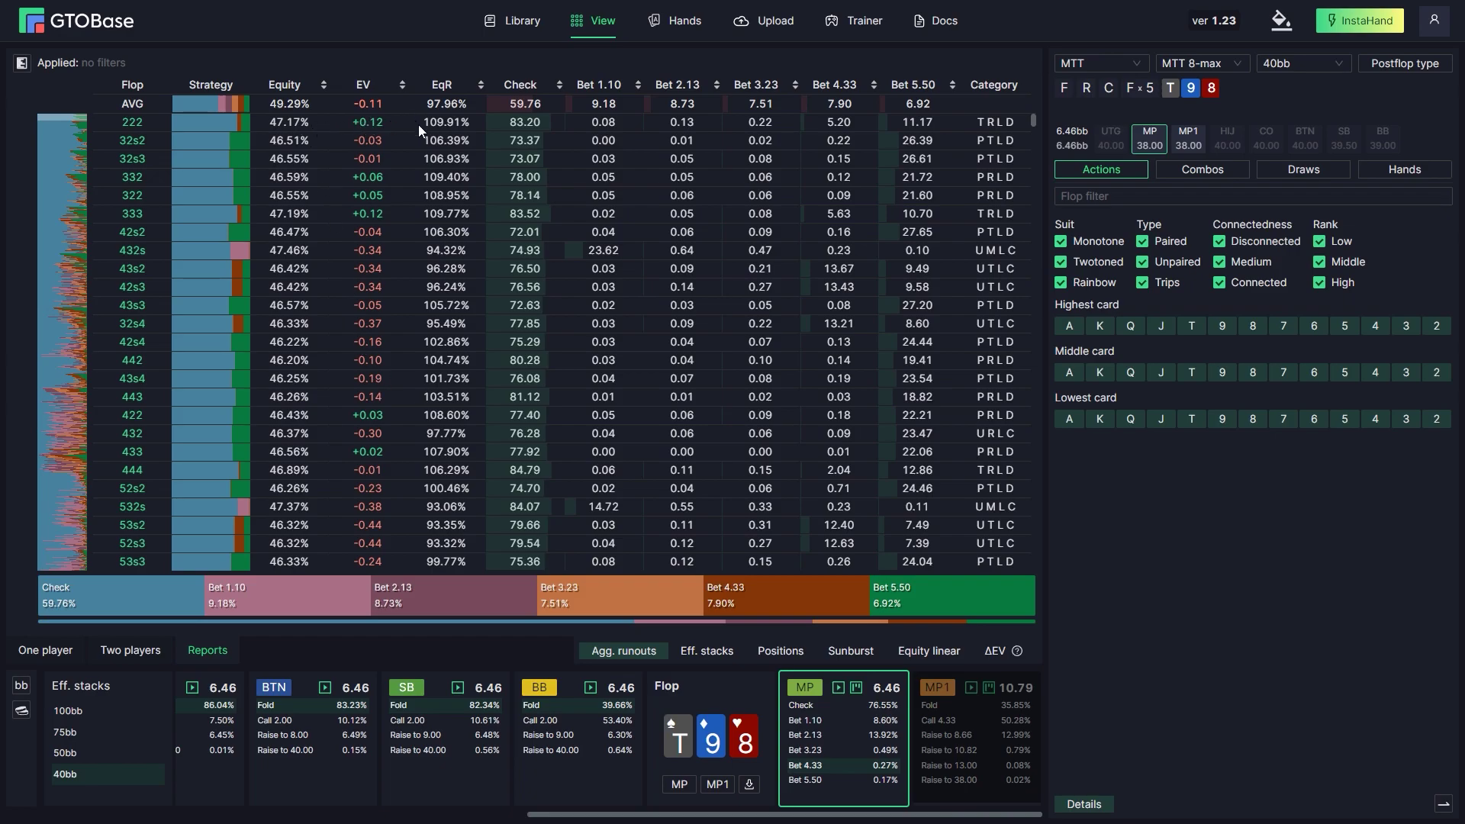
{"action": "mouse_move", "coordinate": [200, 183]}
{"action": "left_click", "coordinate": [66, 217]}
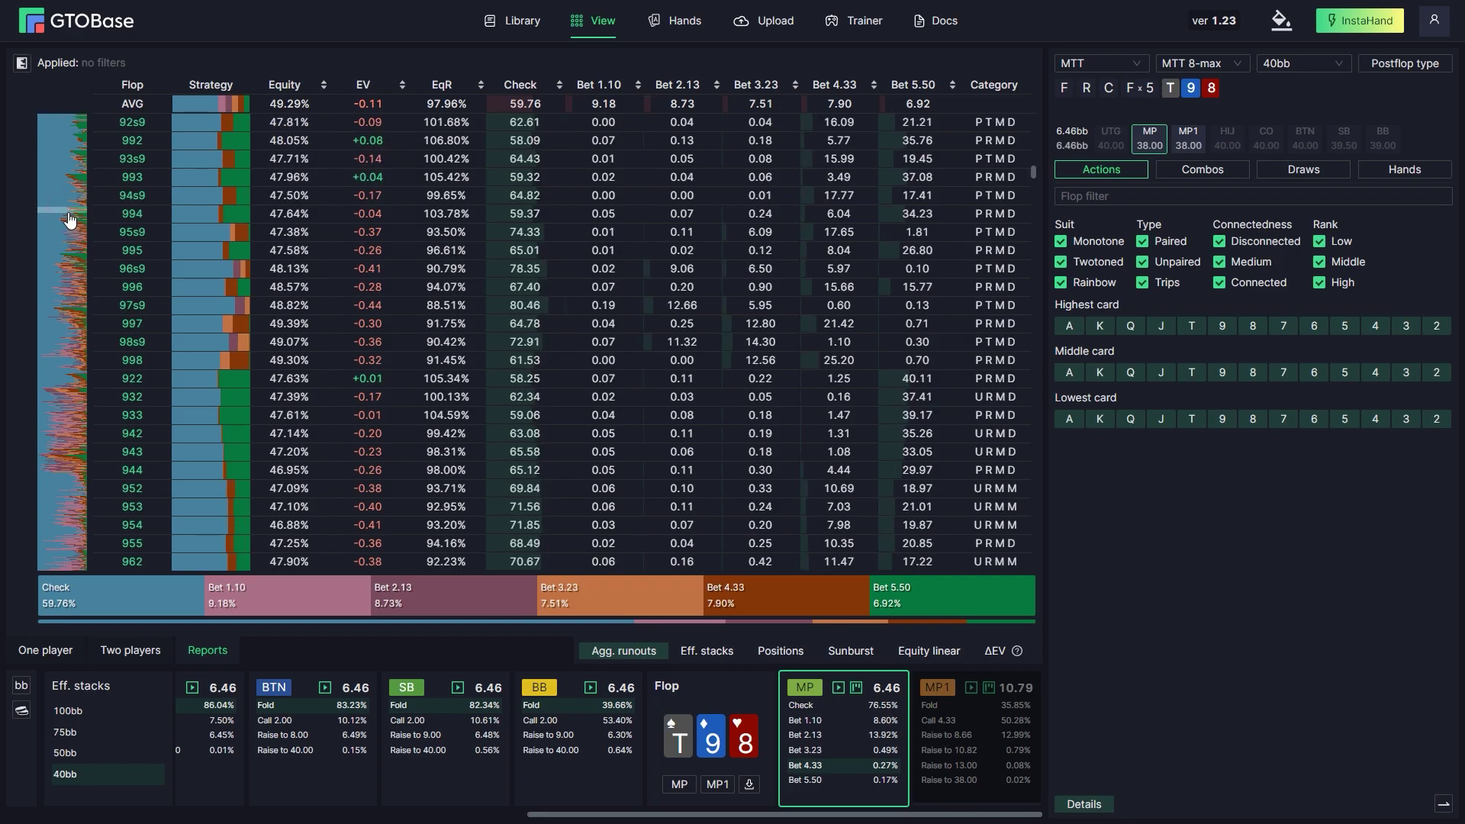
{"action": "left_click", "coordinate": [60, 323]}
{"action": "left_click", "coordinate": [53, 429]}
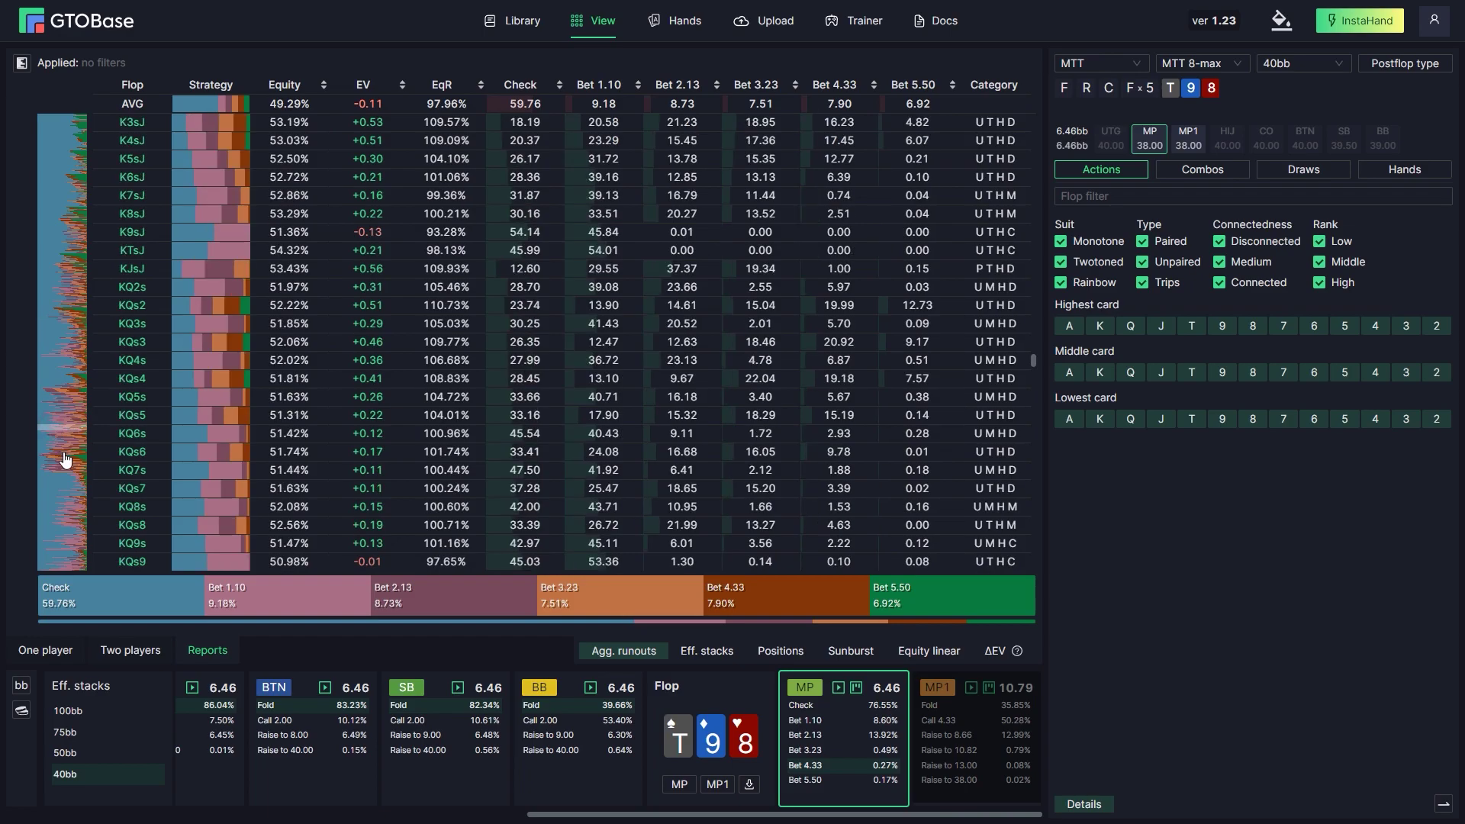
{"action": "scroll", "coordinate": [67, 483], "scroll_direction": "up", "scroll_amount": 5}
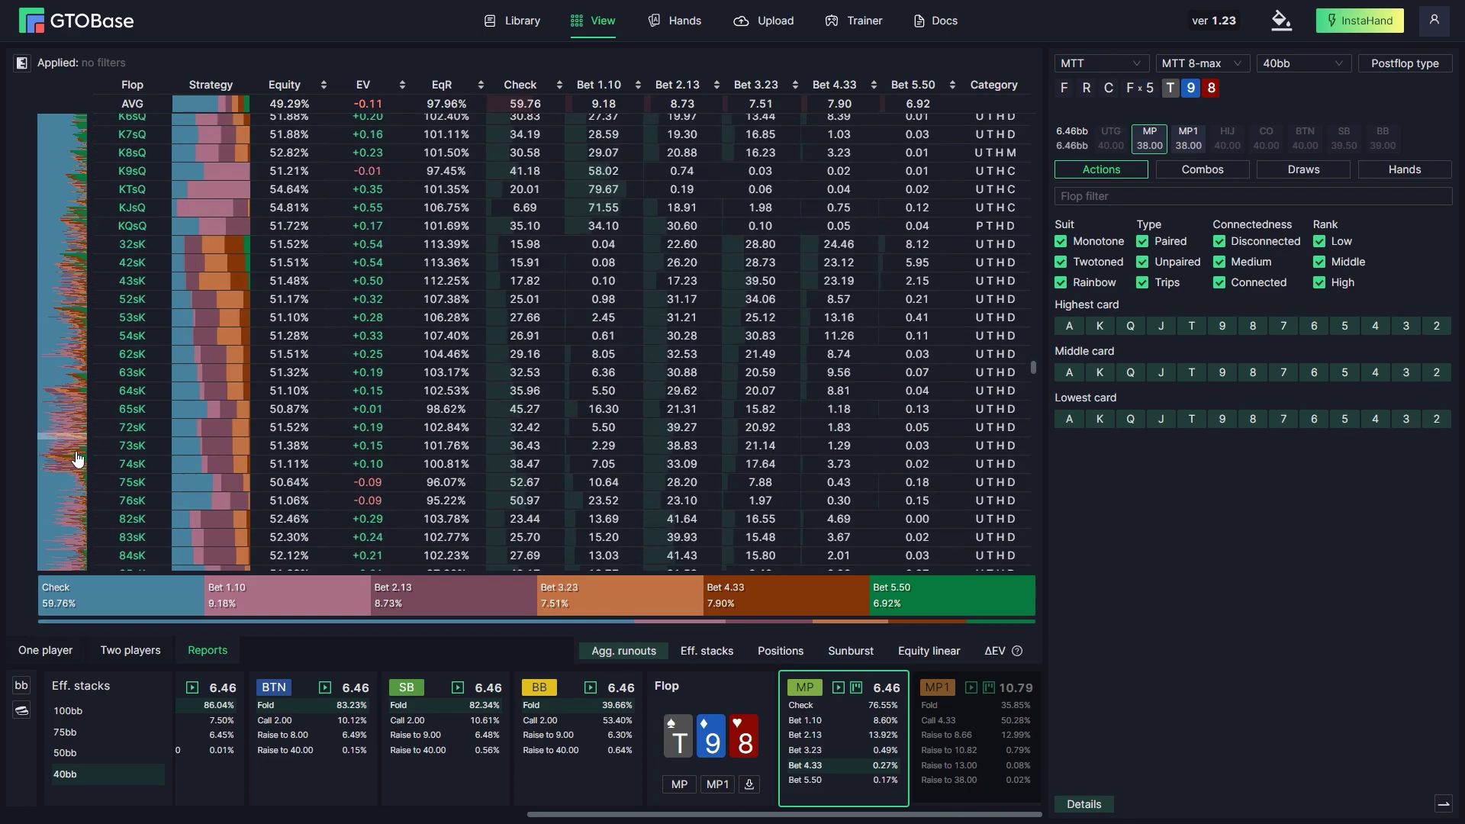
Filter flops to A/K/Q high, 7/6/5 middle and 4/3/2 low cards, leaving 135 flops.
{"action": "left_click", "coordinate": [1077, 336]}
{"action": "left_click", "coordinate": [1130, 328]}
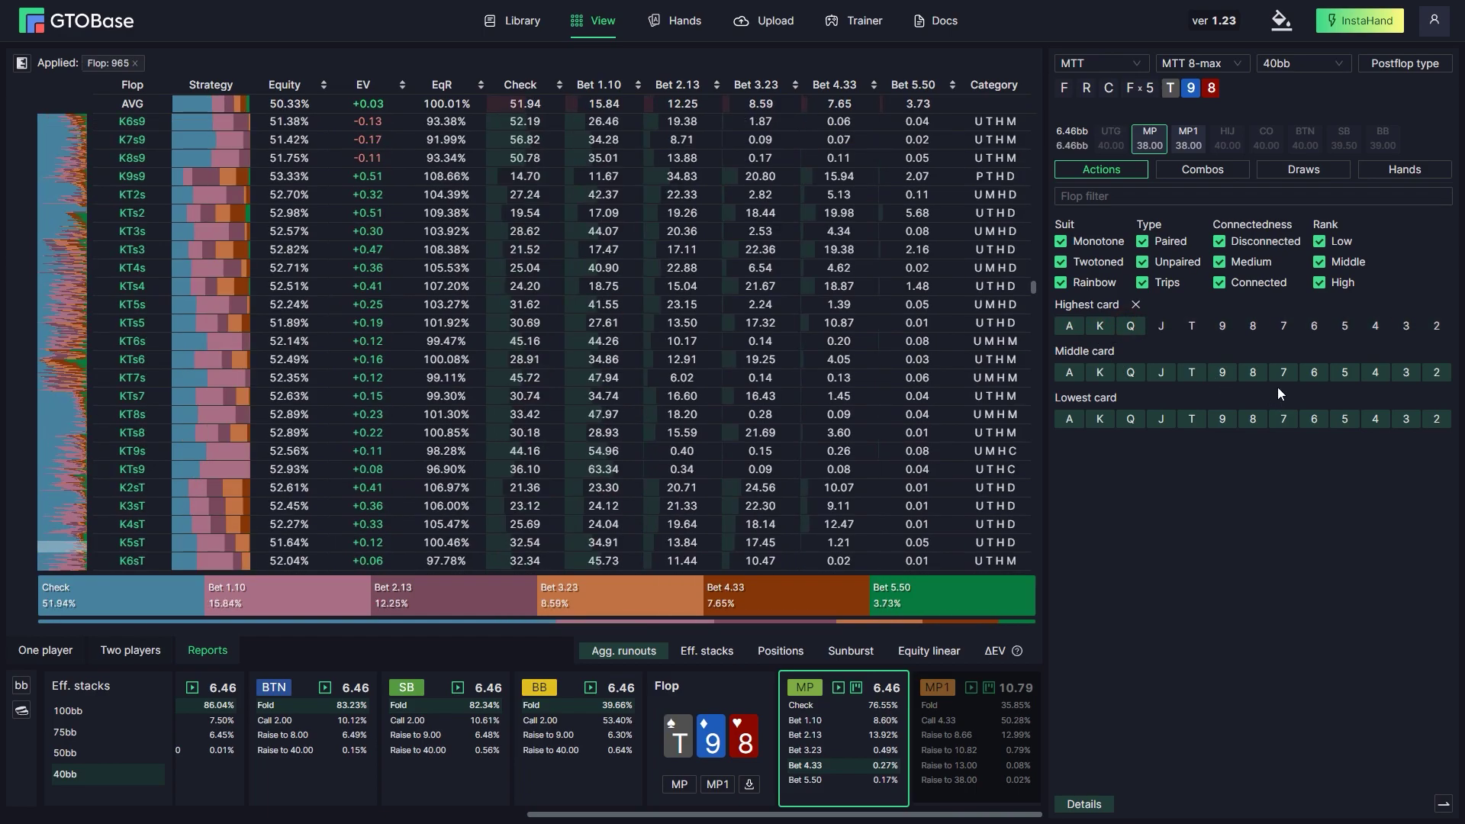
{"action": "left_click", "coordinate": [1286, 378]}
{"action": "left_click", "coordinate": [1344, 374]}
{"action": "left_click", "coordinate": [1374, 419]}
{"action": "left_click", "coordinate": [1406, 418]}
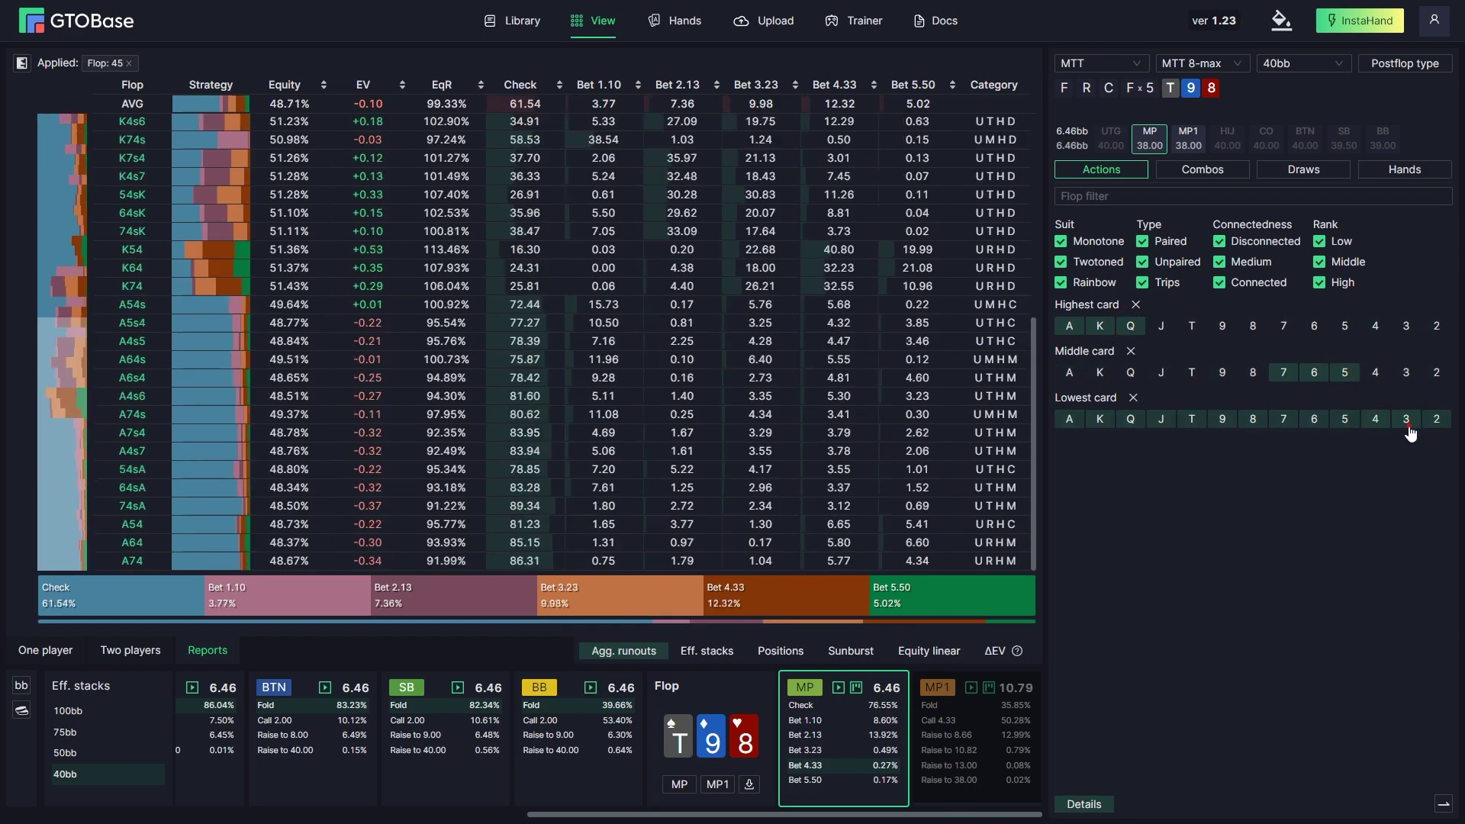
{"action": "left_click", "coordinate": [1437, 421]}
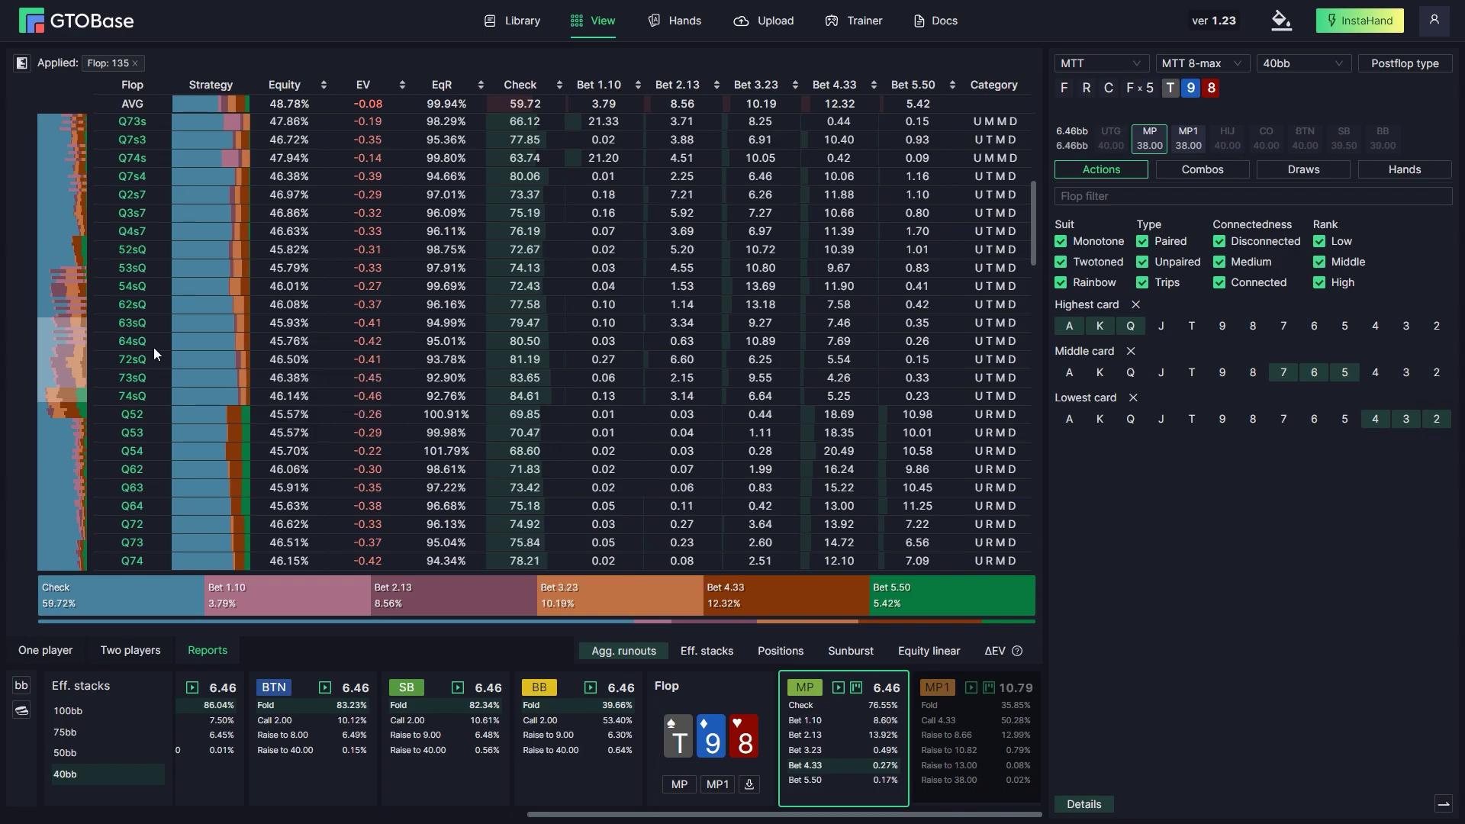
{"action": "left_click", "coordinate": [80, 287]}
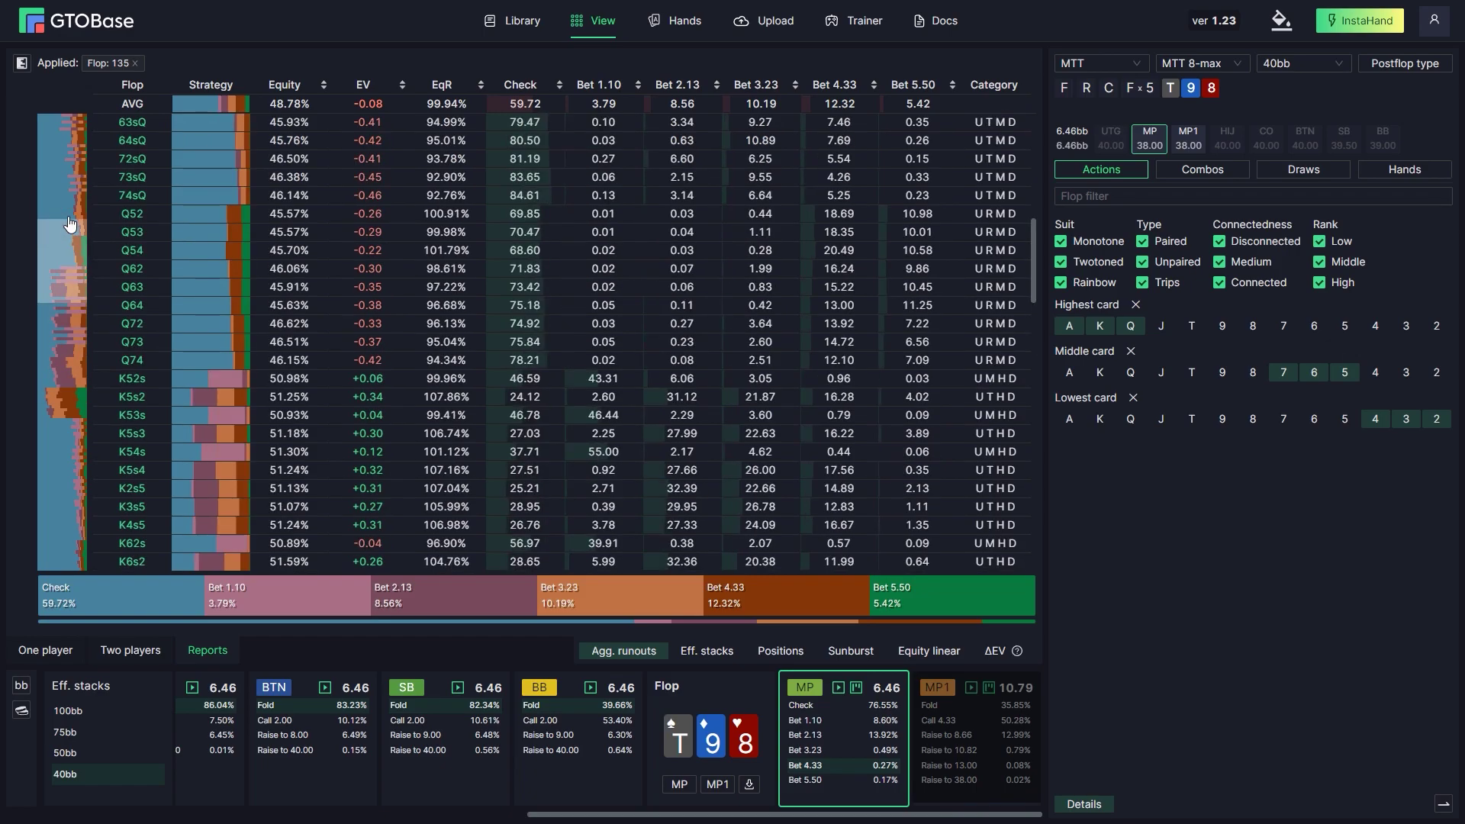
{"action": "left_click", "coordinate": [76, 182]}
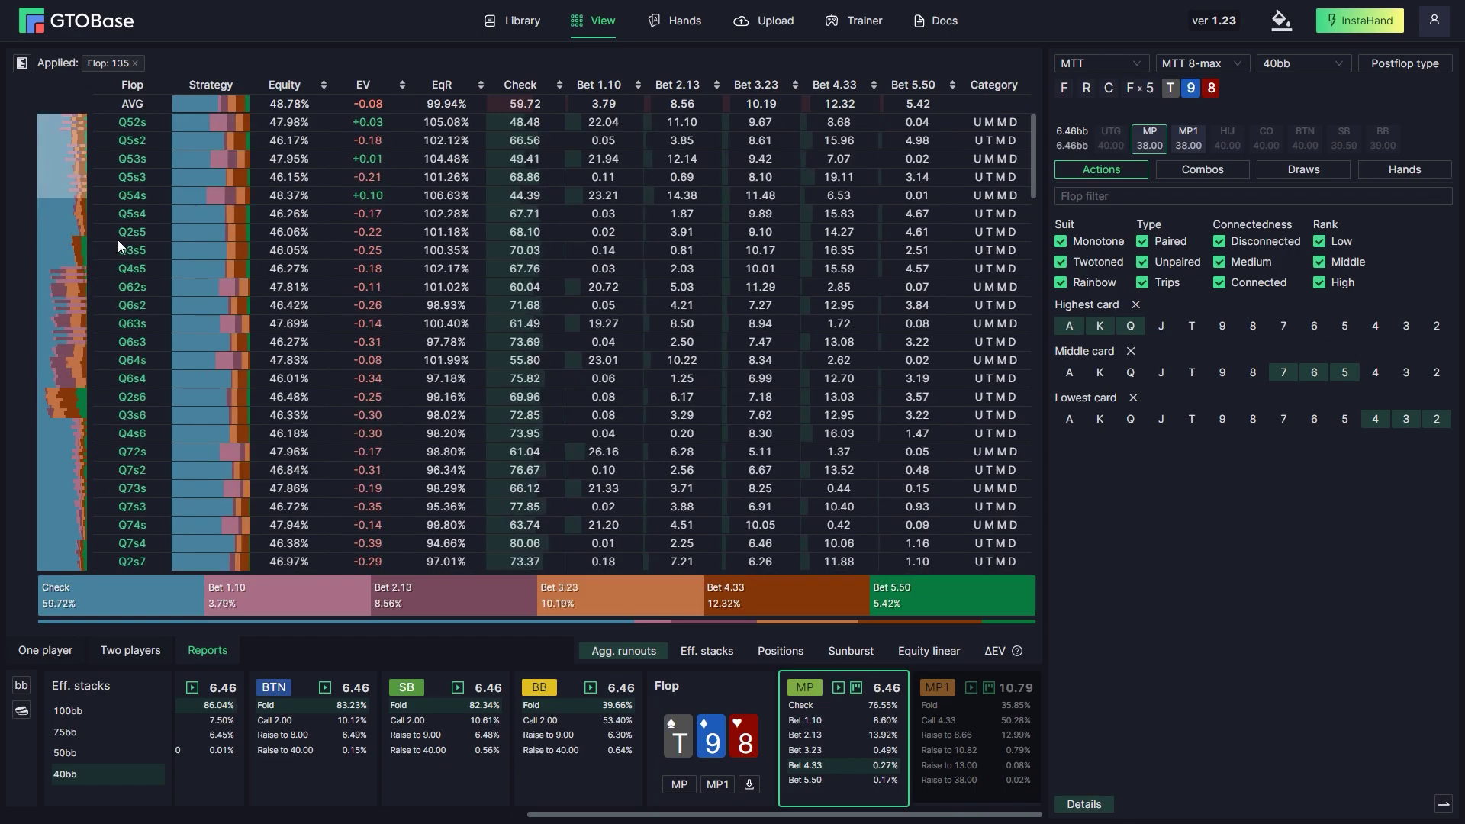
List empty-strategy flops too, then show MP's made-hand and draw grid across the 135 flops.
{"action": "left_click", "coordinate": [22, 63]}
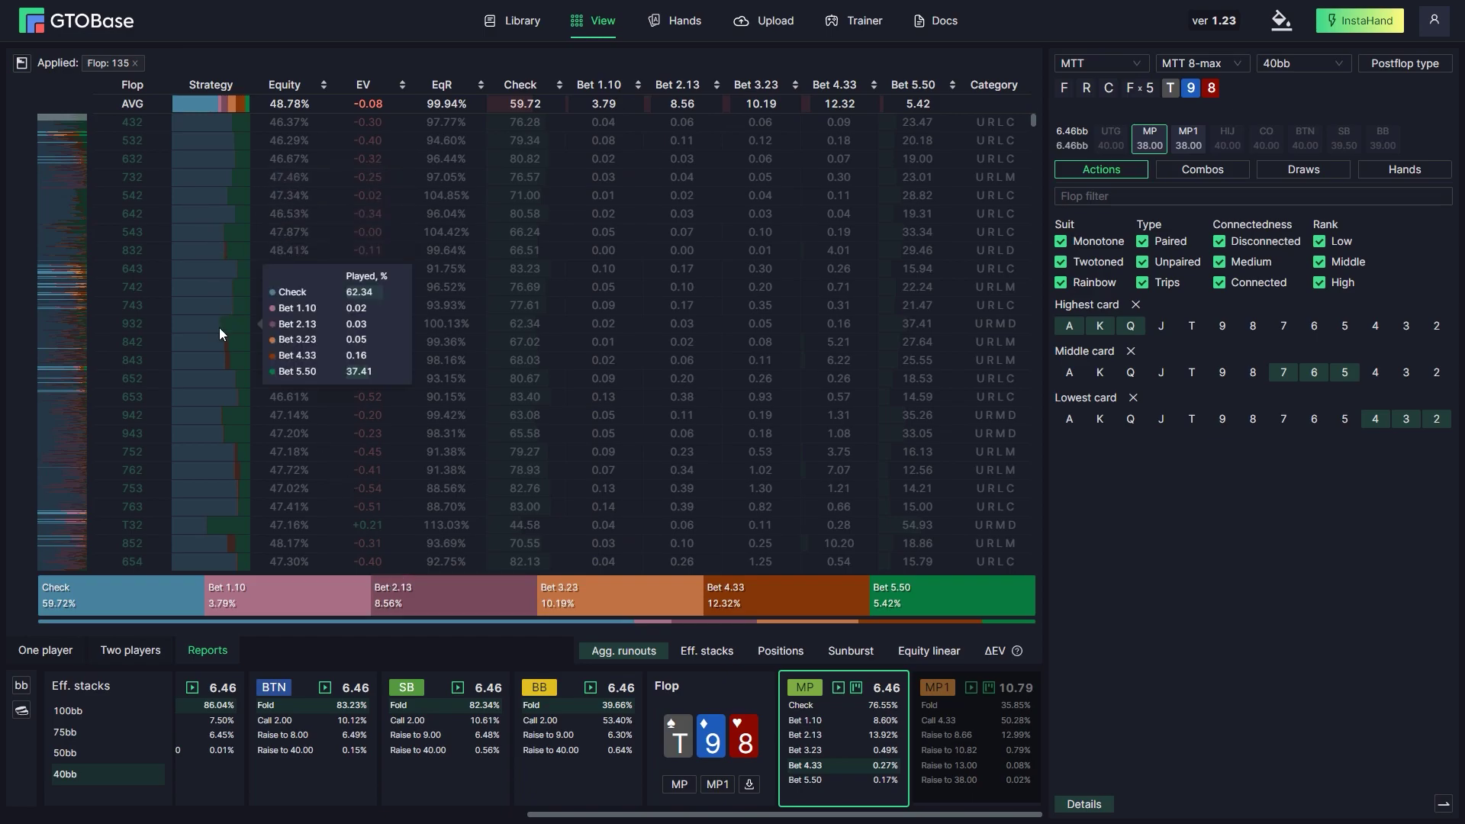
{"action": "scroll", "coordinate": [218, 333], "scroll_direction": "down", "scroll_amount": 10}
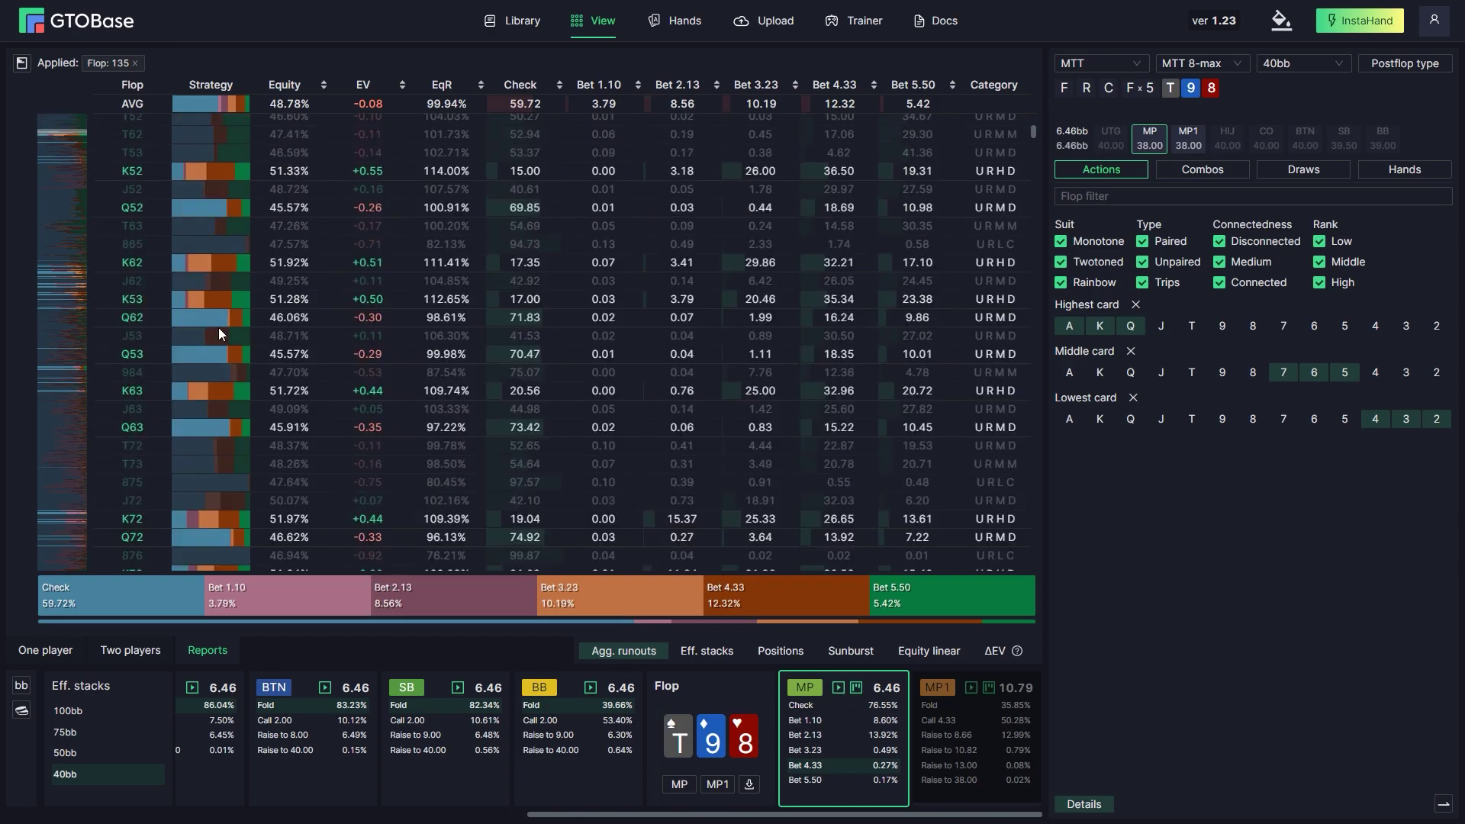
{"action": "mouse_move", "coordinate": [212, 299]}
{"action": "mouse_move", "coordinate": [235, 324]}
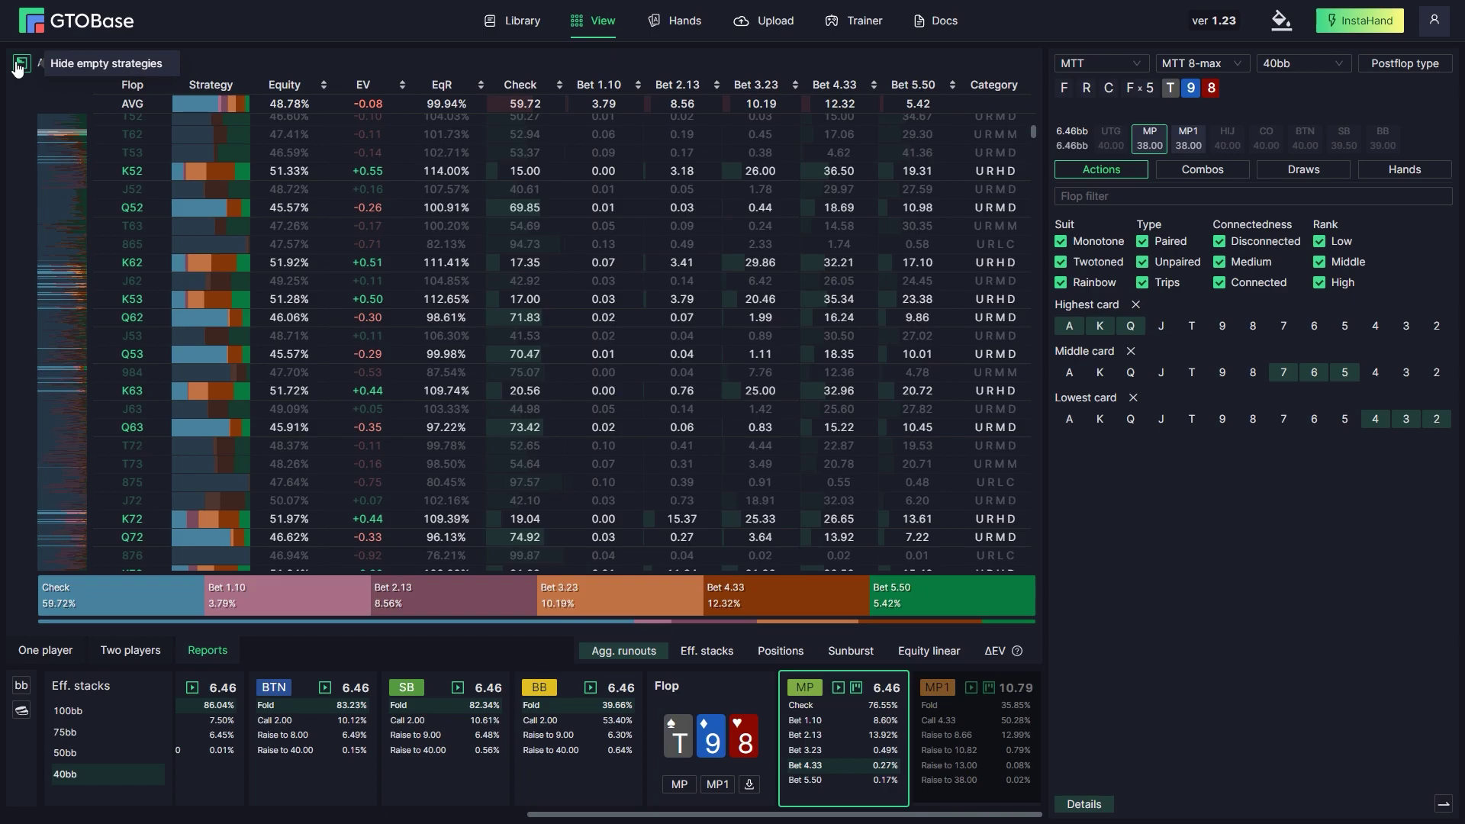
{"action": "left_click", "coordinate": [1404, 171]}
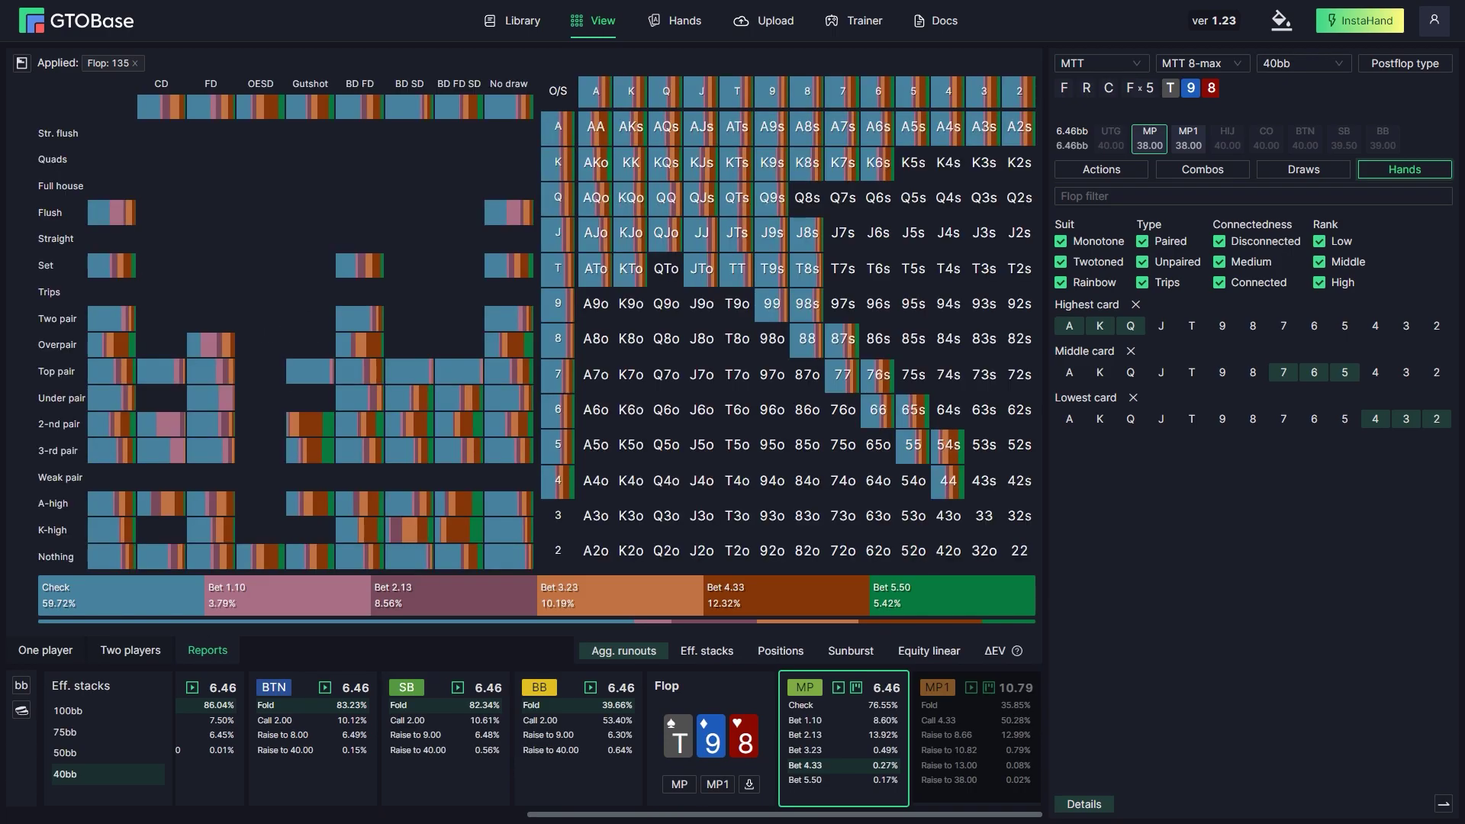
Filter the hand breakdown to hands that make third pair.
{"action": "mouse_move", "coordinate": [910, 414]}
{"action": "mouse_move", "coordinate": [159, 114]}
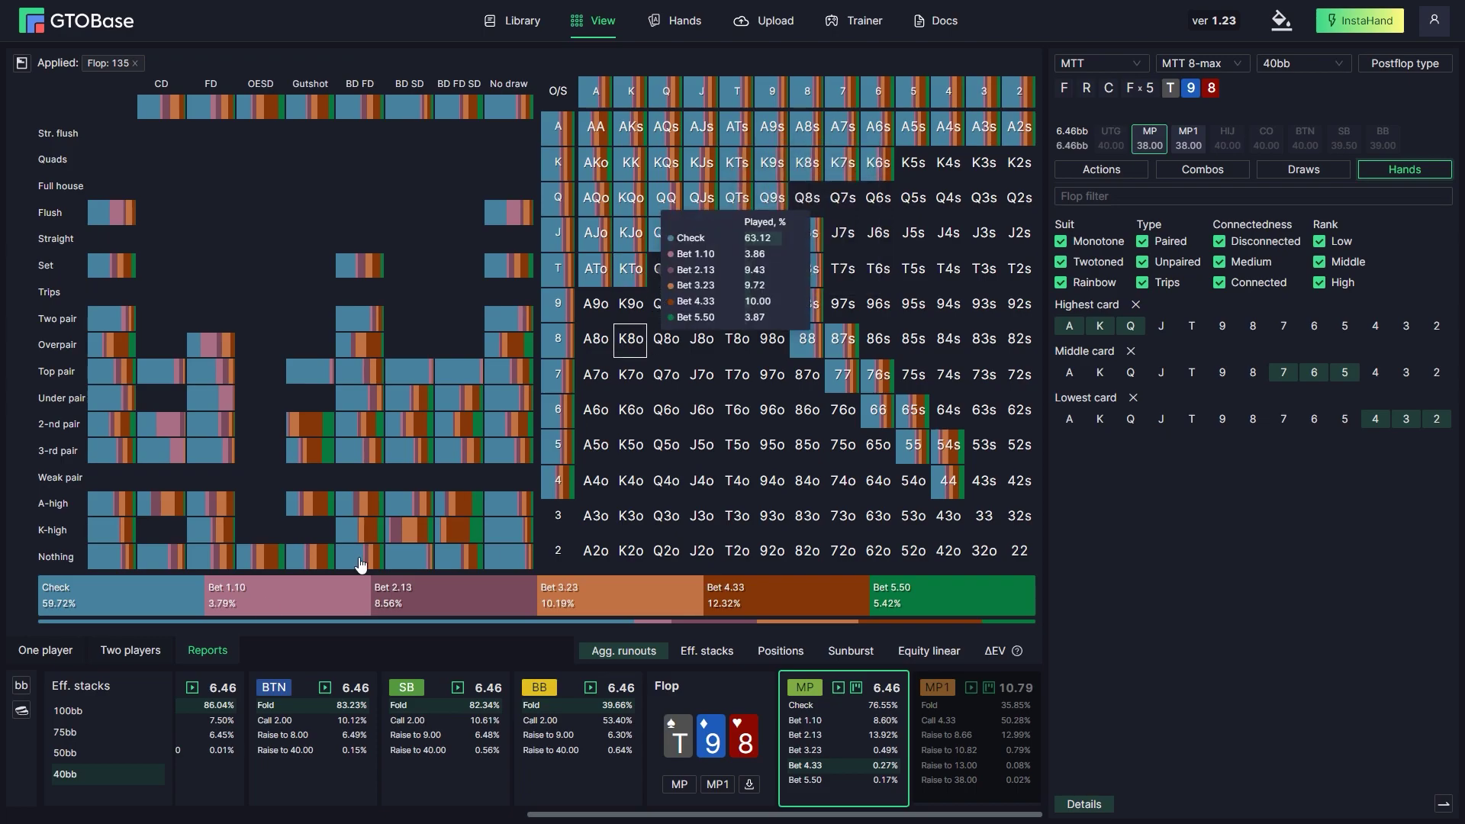
{"action": "left_click", "coordinate": [97, 455]}
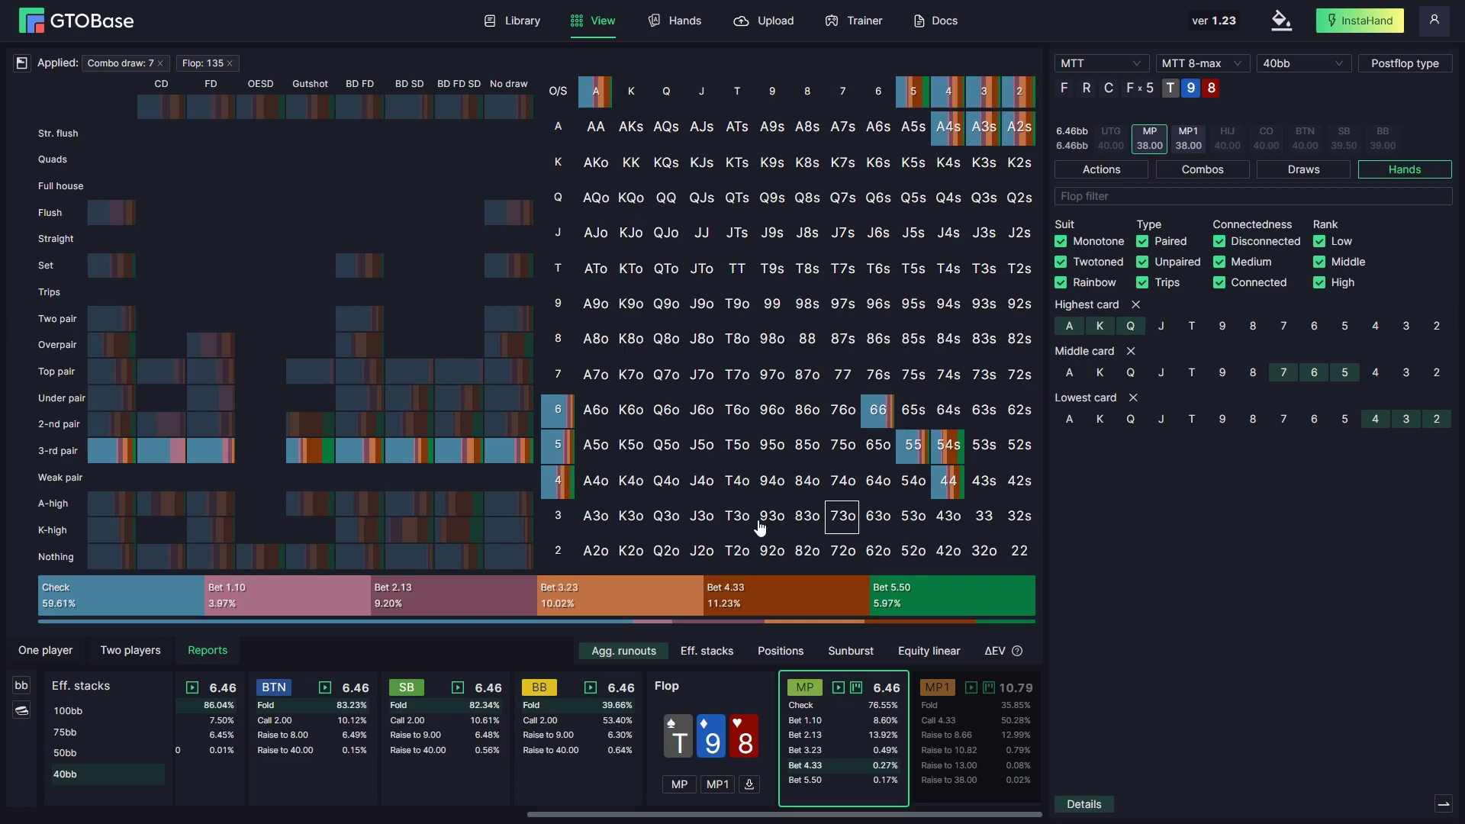
Narrow the filter to the single hand A4s and show its per-flop strategy and equity.
{"action": "mouse_move", "coordinate": [557, 481]}
{"action": "mouse_move", "coordinate": [910, 92]}
{"action": "left_click", "coordinate": [948, 127]}
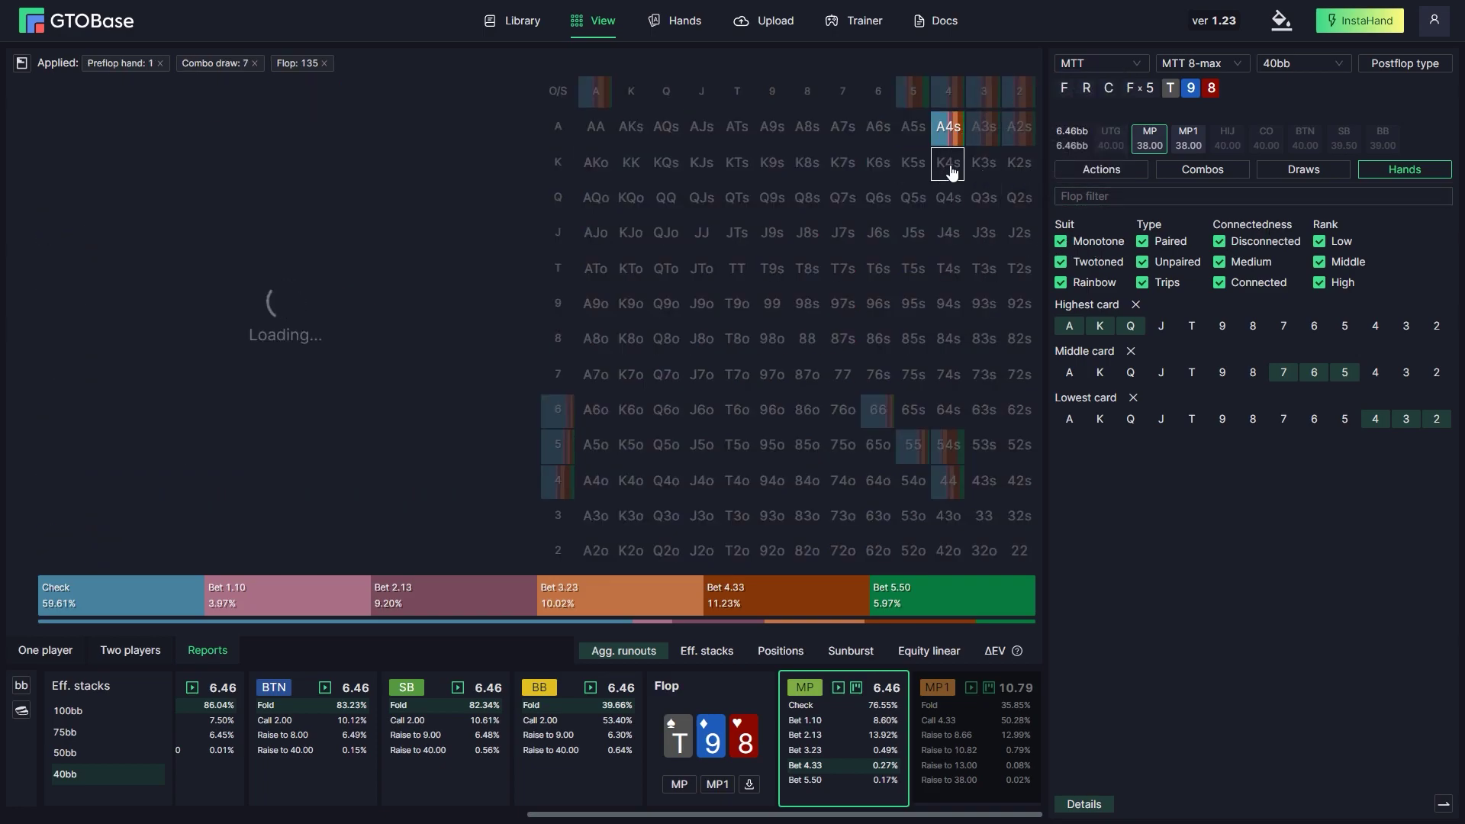
{"action": "mouse_move", "coordinate": [954, 144]}
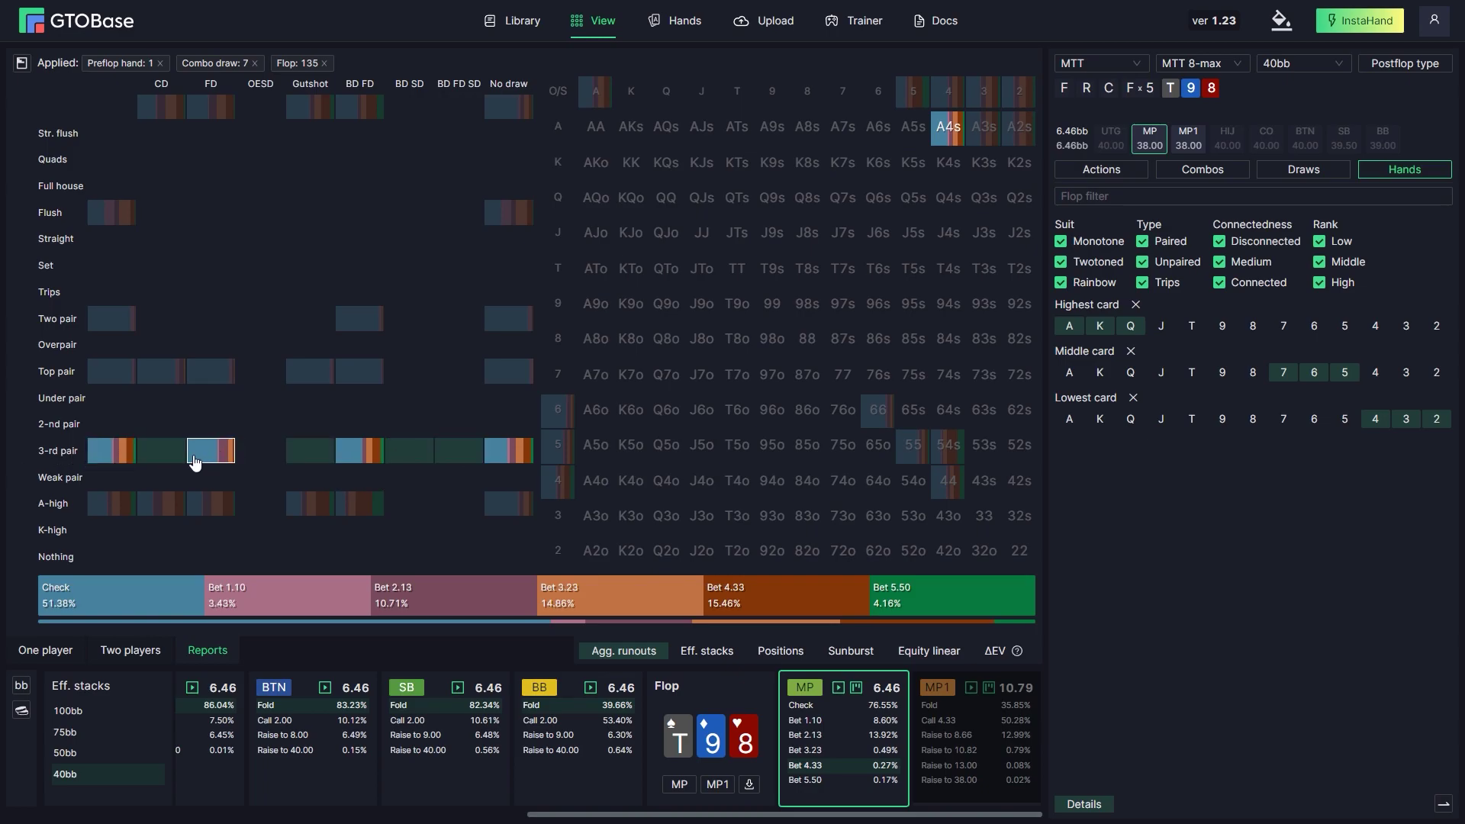
{"action": "mouse_move", "coordinate": [105, 468]}
{"action": "left_click", "coordinate": [1104, 177]}
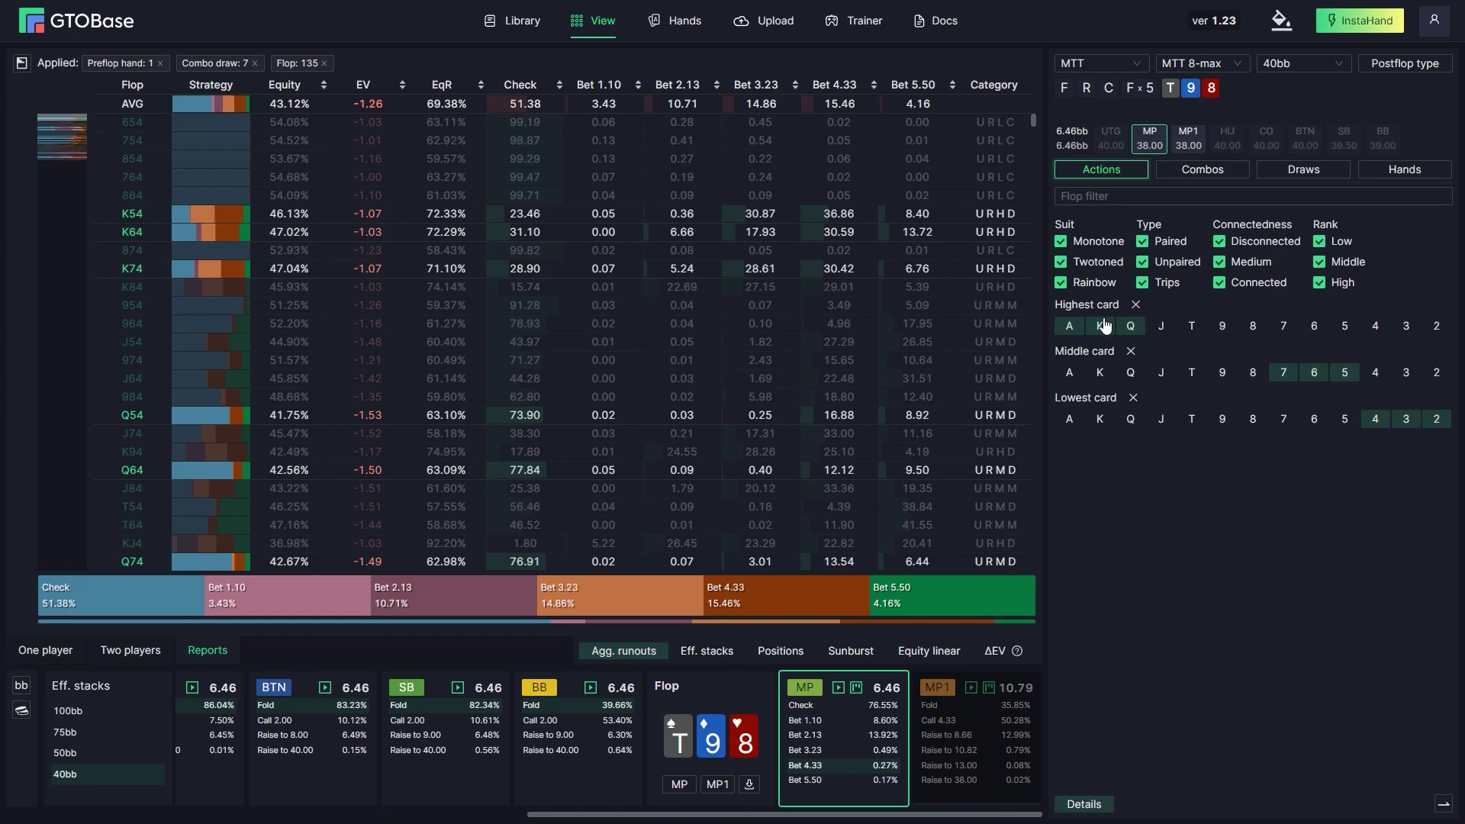
Return from the A4s flop table to the hand-category and draw breakdown.
{"action": "mouse_move", "coordinate": [262, 286]}
{"action": "left_click", "coordinate": [1417, 169]}
Reapply the third-pair filter without A4s and view its per-flop strategy.
{"action": "left_click", "coordinate": [1217, 378]}
{"action": "left_click", "coordinate": [112, 454]}
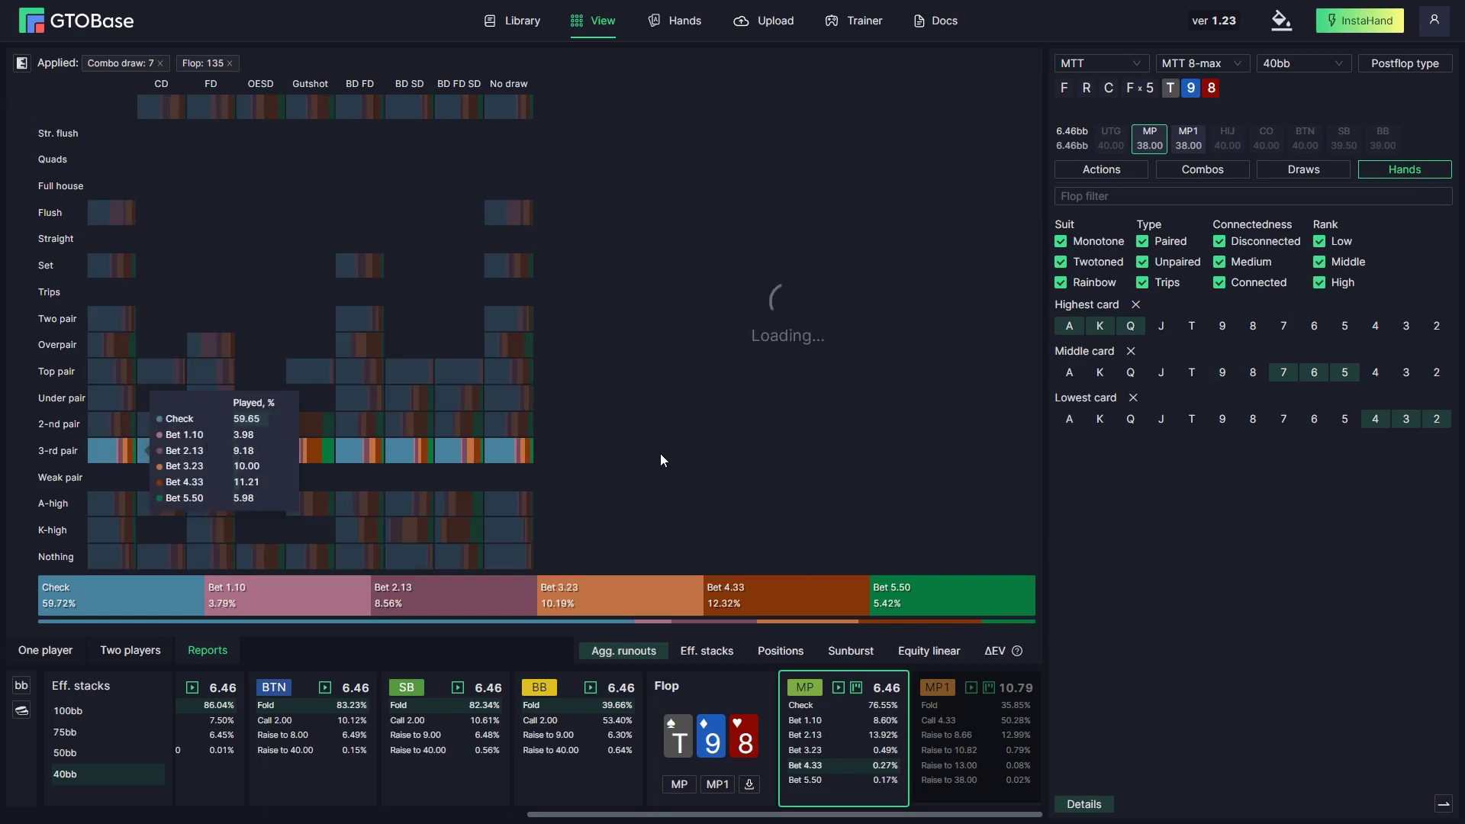
{"action": "left_click", "coordinate": [1119, 171]}
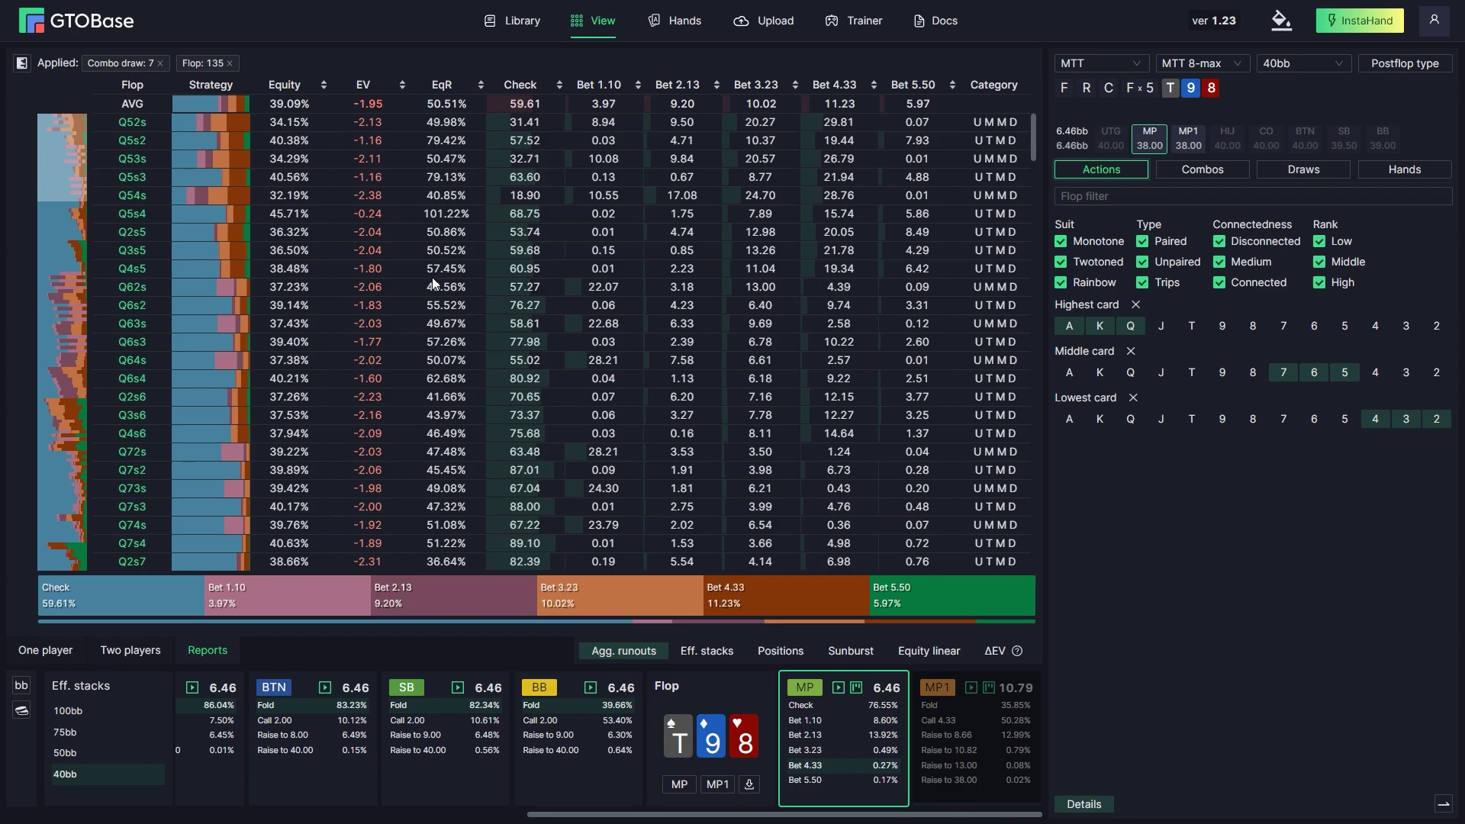
Swap third pair for second pair in the filter and show the per-flop strategy table.
{"action": "left_click", "coordinate": [1404, 169]}
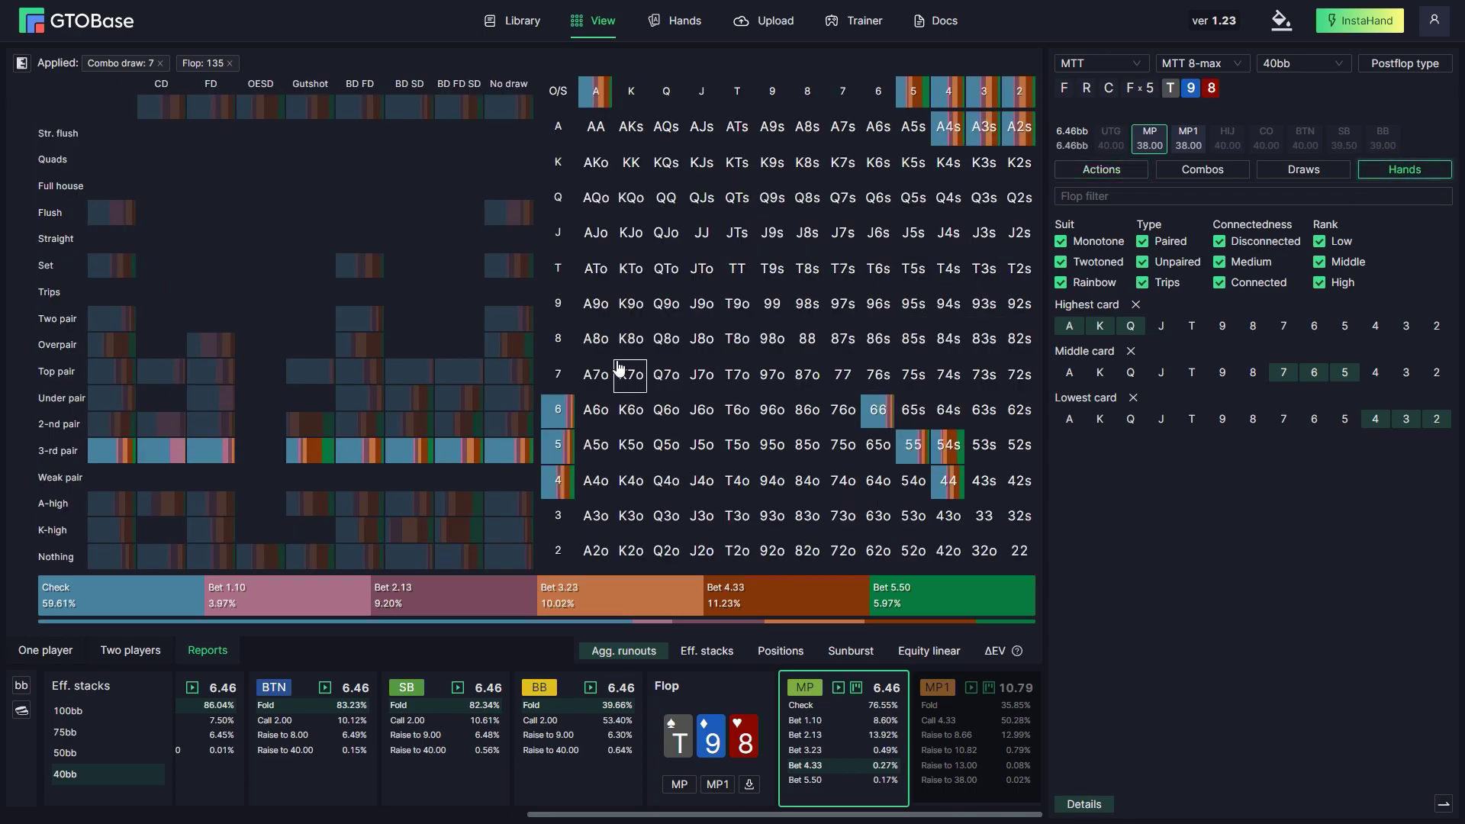
{"action": "left_click", "coordinate": [95, 422]}
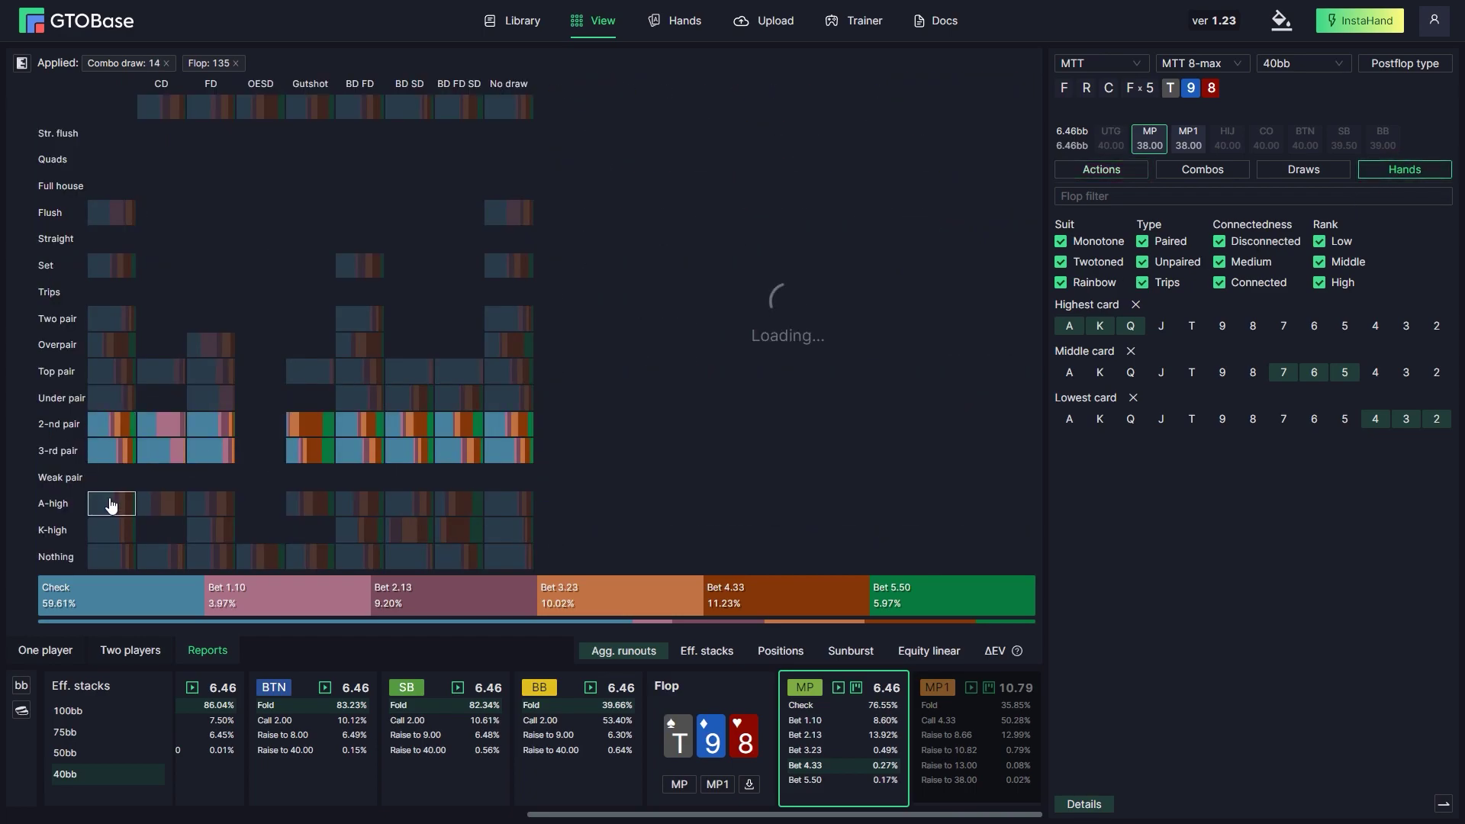
{"action": "left_click", "coordinate": [111, 451]}
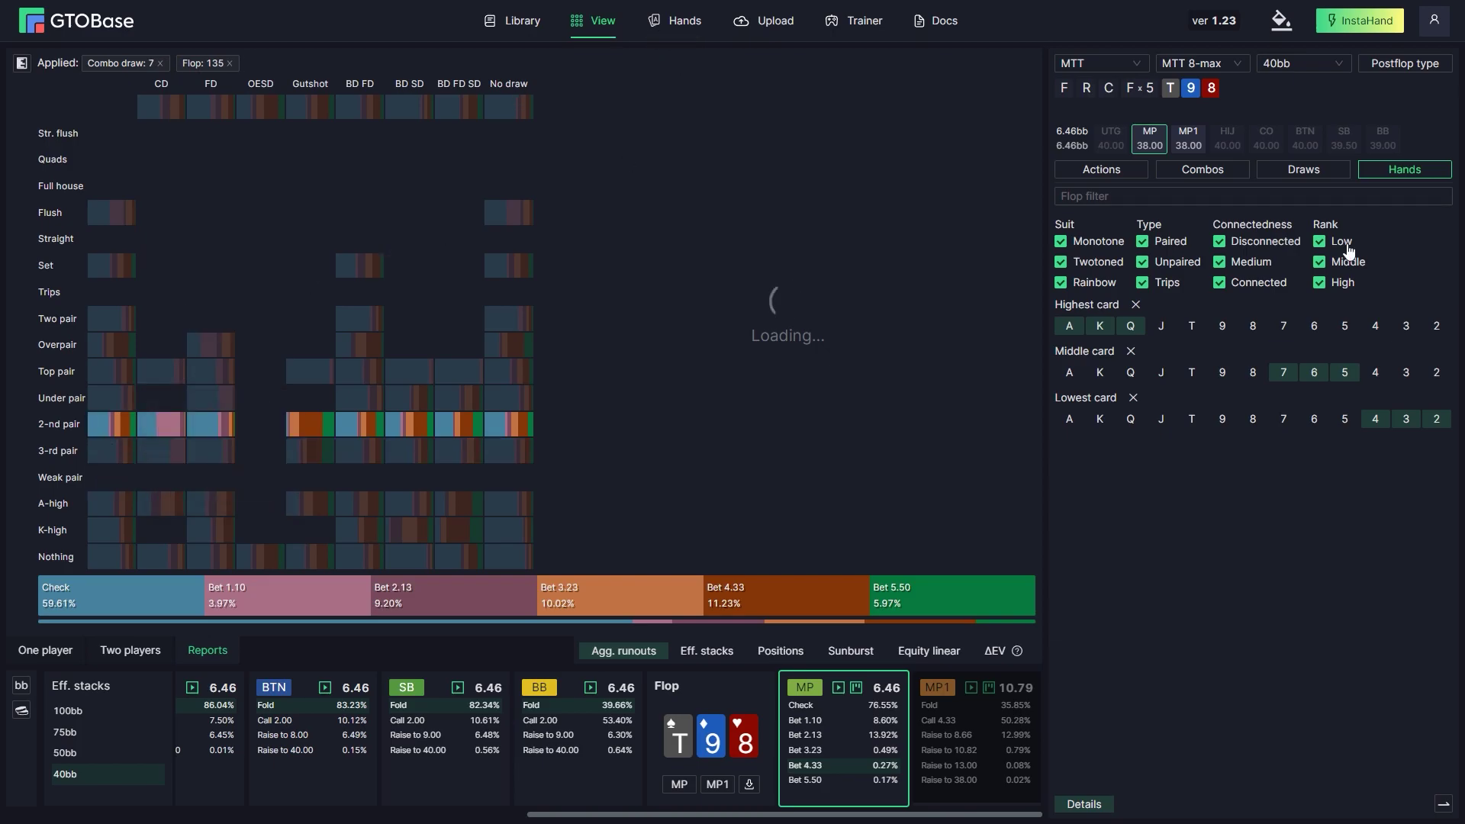
{"action": "left_click", "coordinate": [1101, 170]}
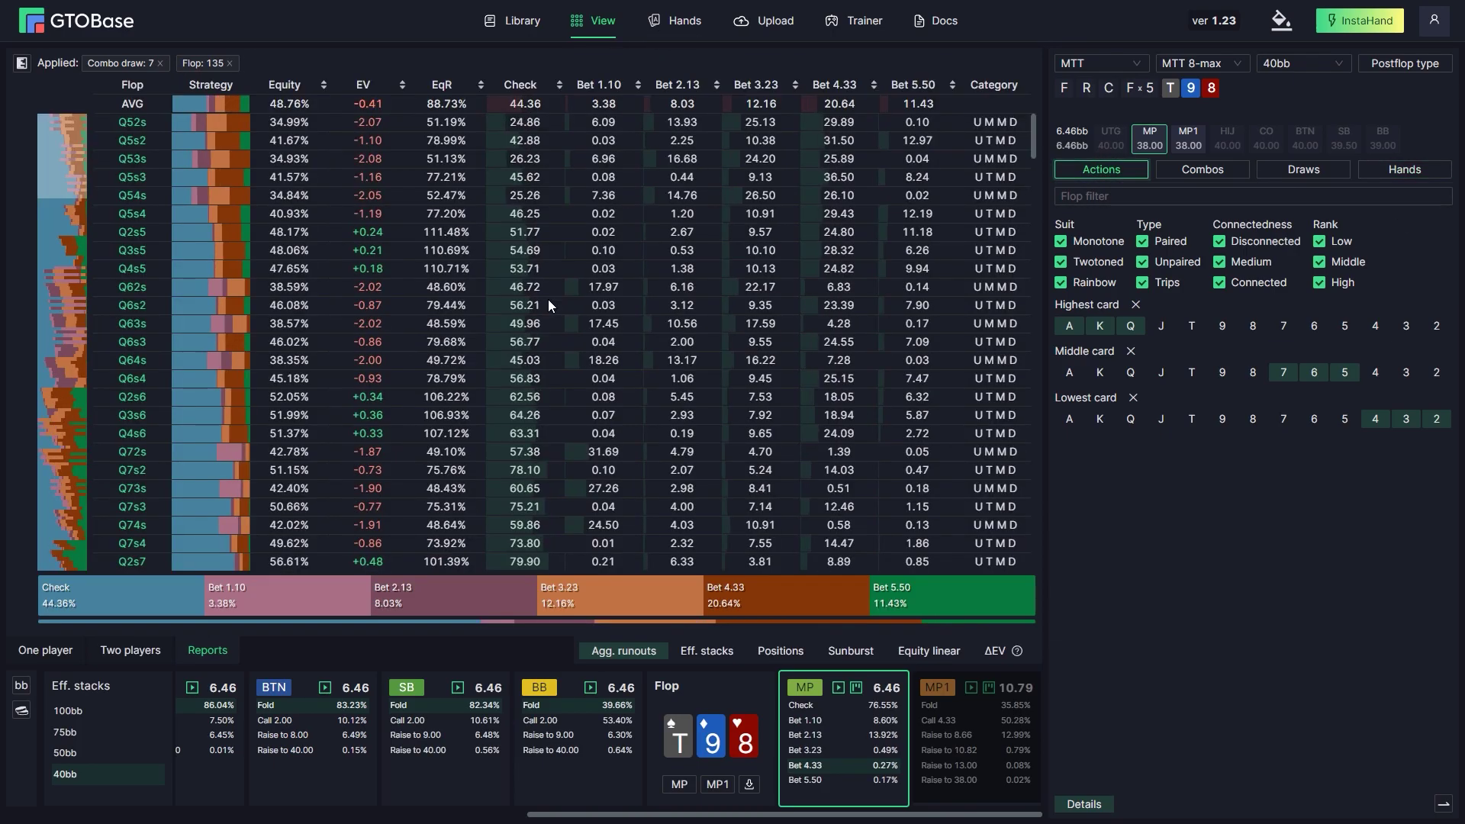